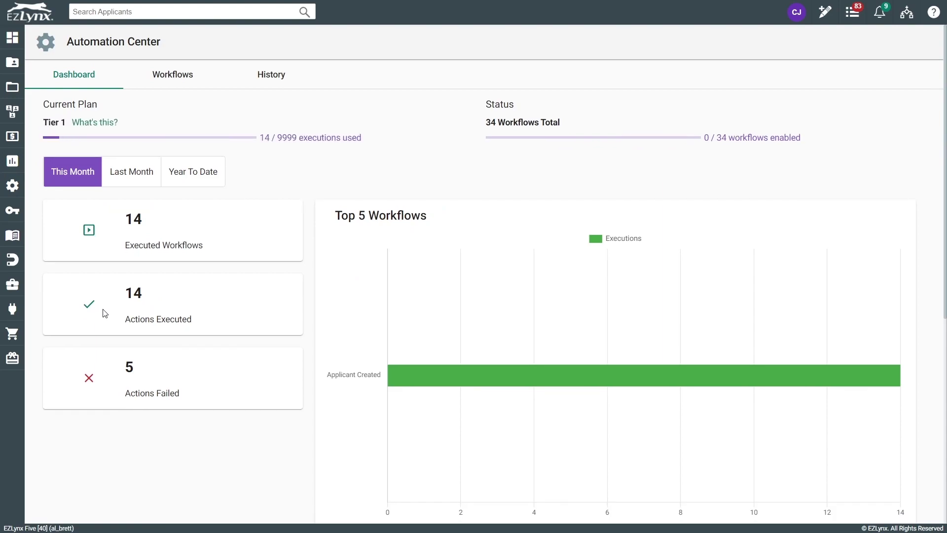
click(192, 172)
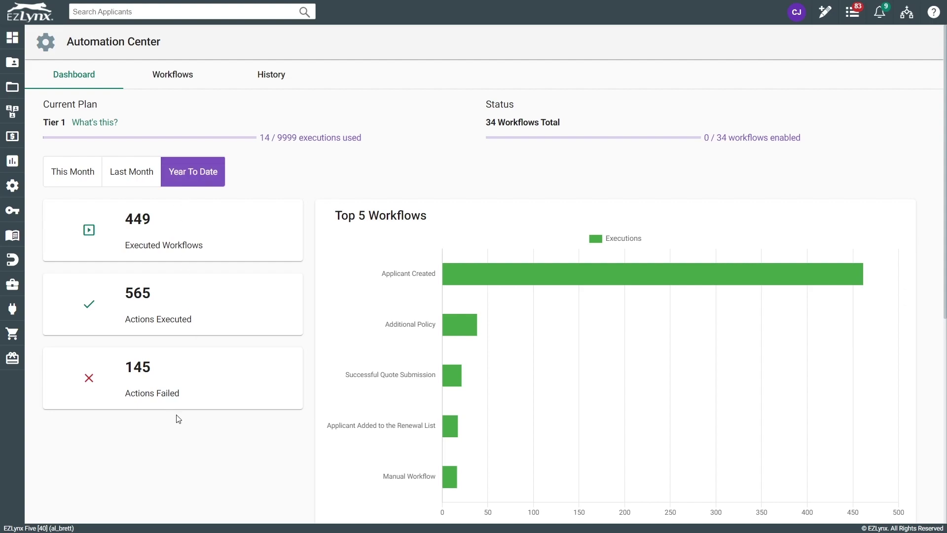
scroll(378, 284, down, 1)
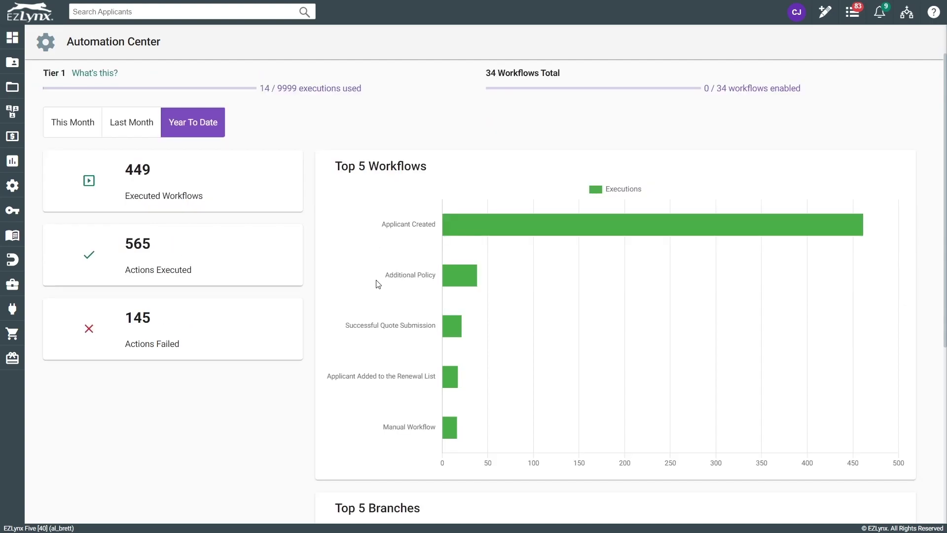
scroll(378, 284, down, 3)
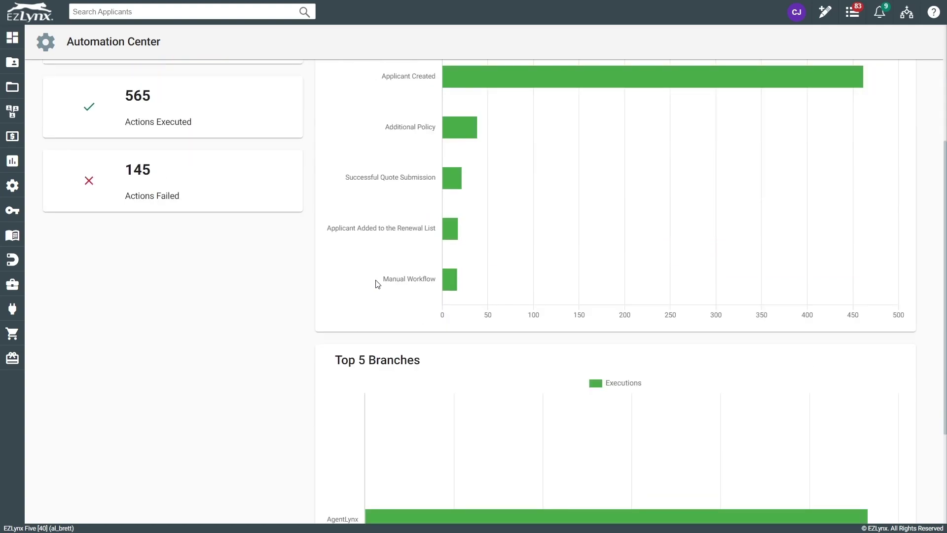
scroll(378, 284, down, 3)
mouse_move(380, 387)
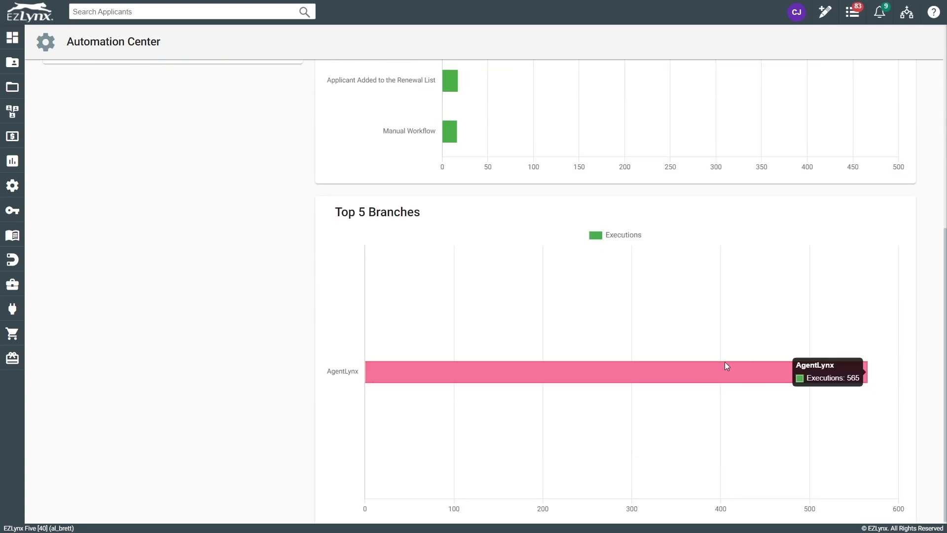
scroll(393, 330, up, 4)
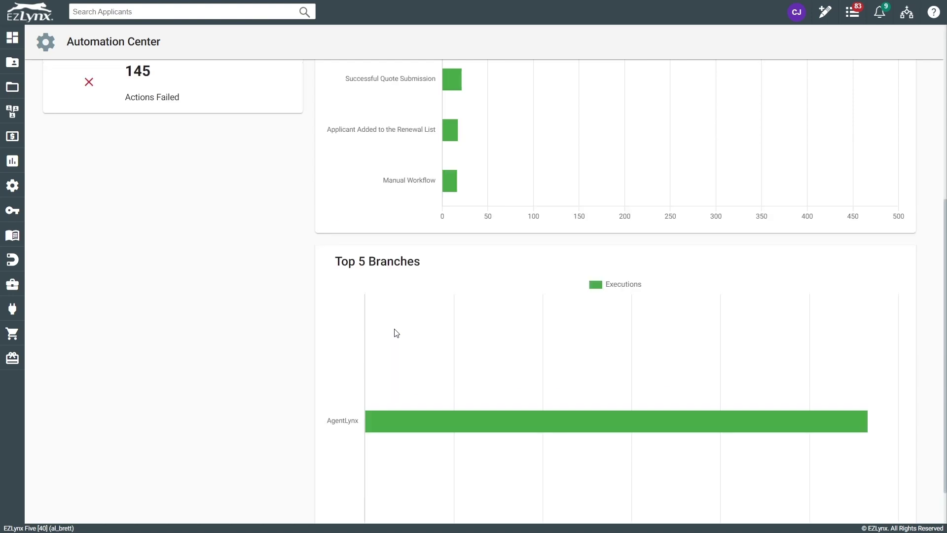
scroll(393, 330, up, 3)
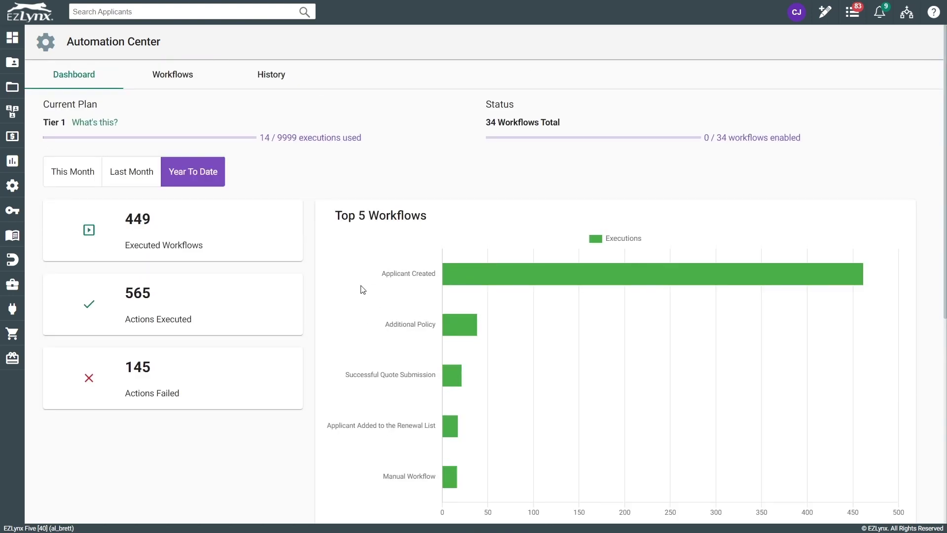
- Show the Automation Center's Workflows list, sorted by name with every workflow Disabled
click(163, 84)
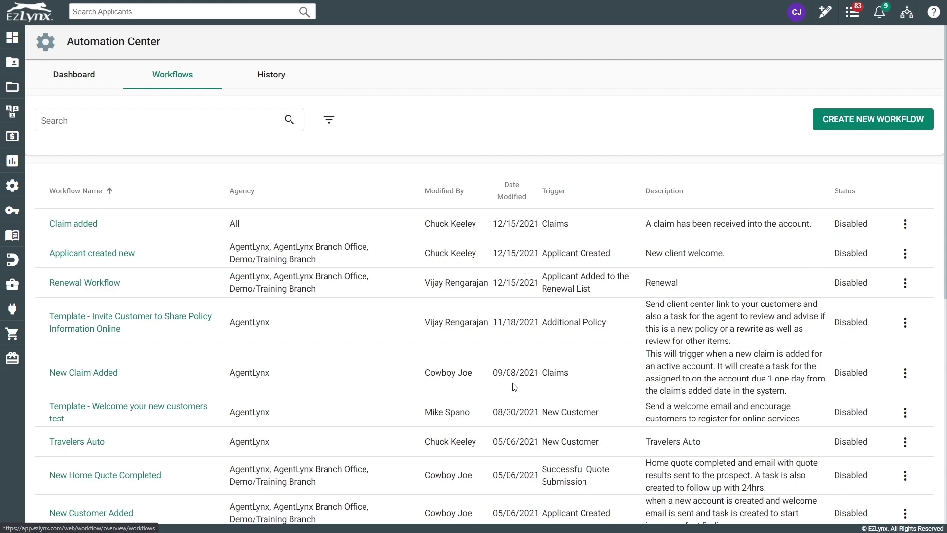
- Create a new workflow, opening the Workflow Editor at Select Trigger
click(847, 127)
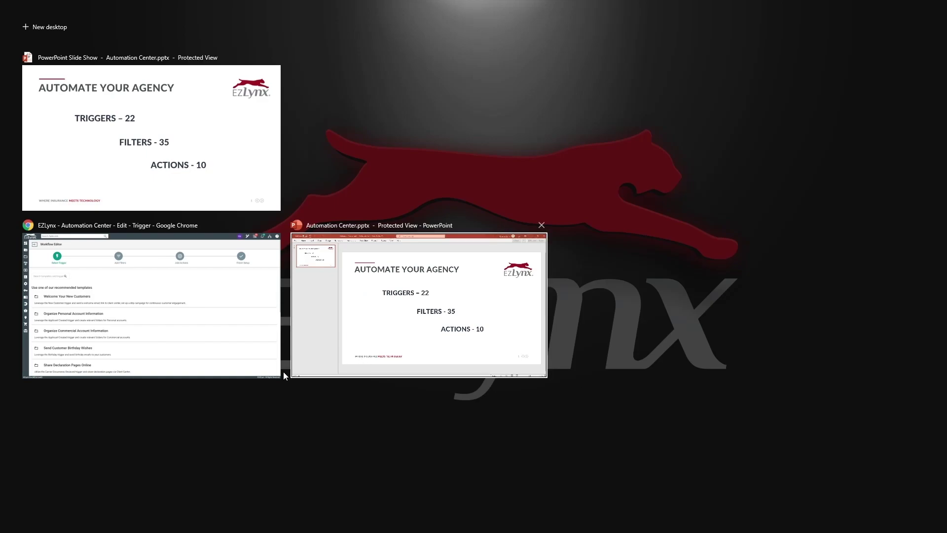
- Return to the EZLynx Workflow Editor and browse the recommended workflow templates
click(264, 375)
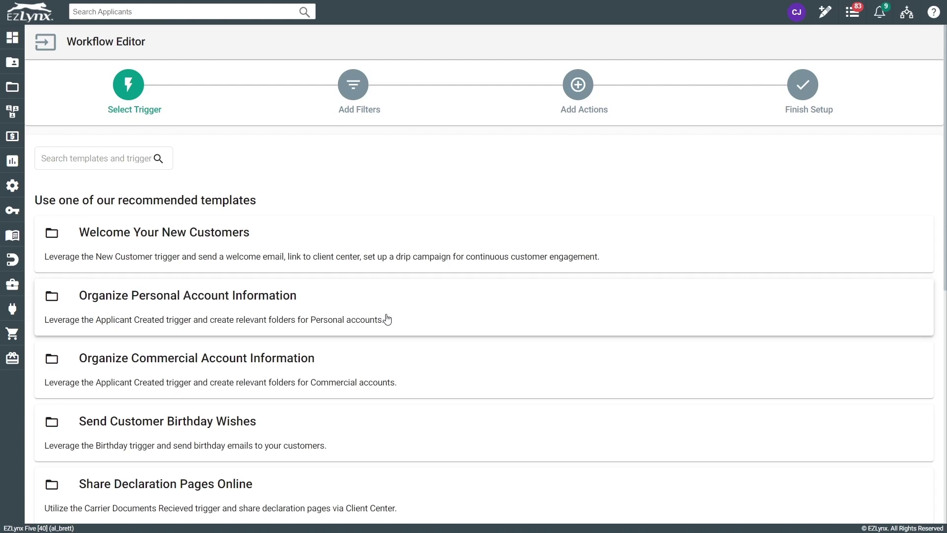
scroll(385, 306, down, 1)
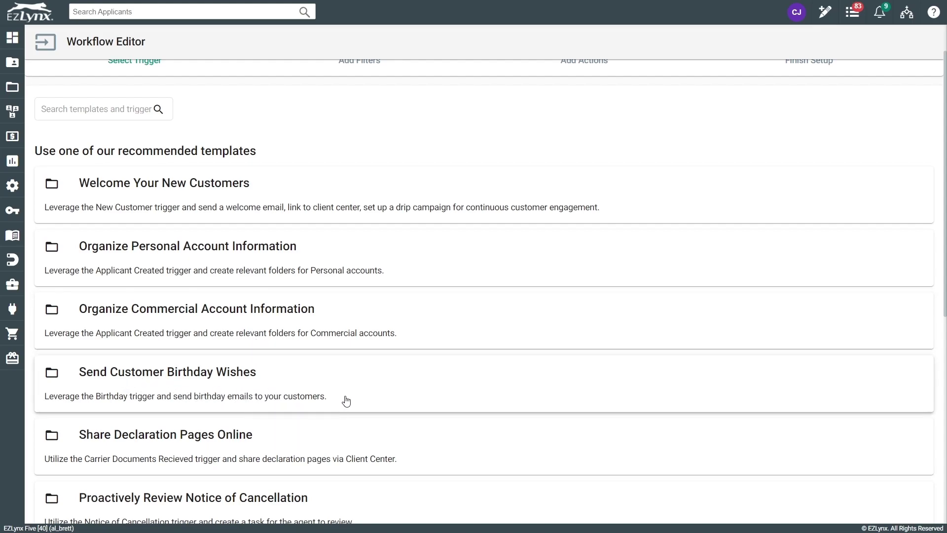
scroll(338, 395, up, 1)
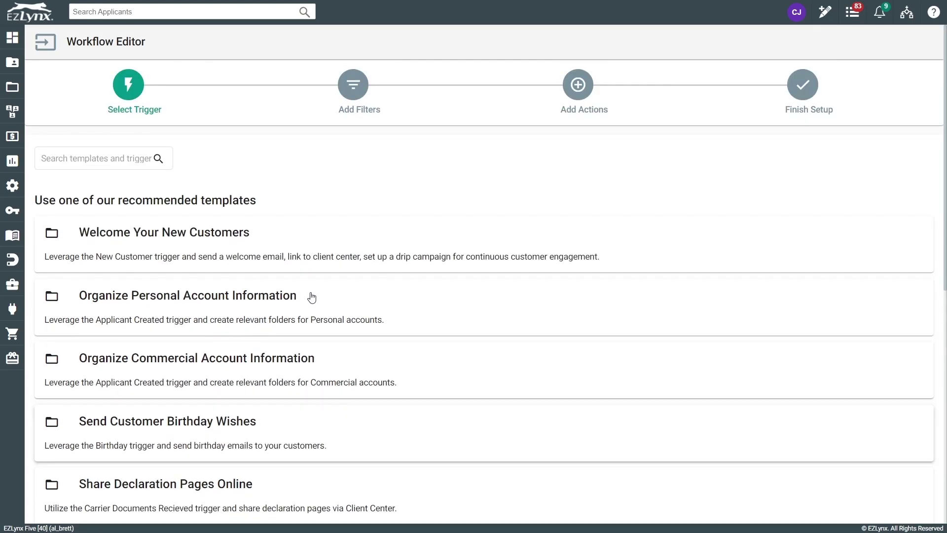
- Apply the Welcome Your New Customers template, skip filters, and review Send Email's New Customer Welcome template unchanged
click(295, 241)
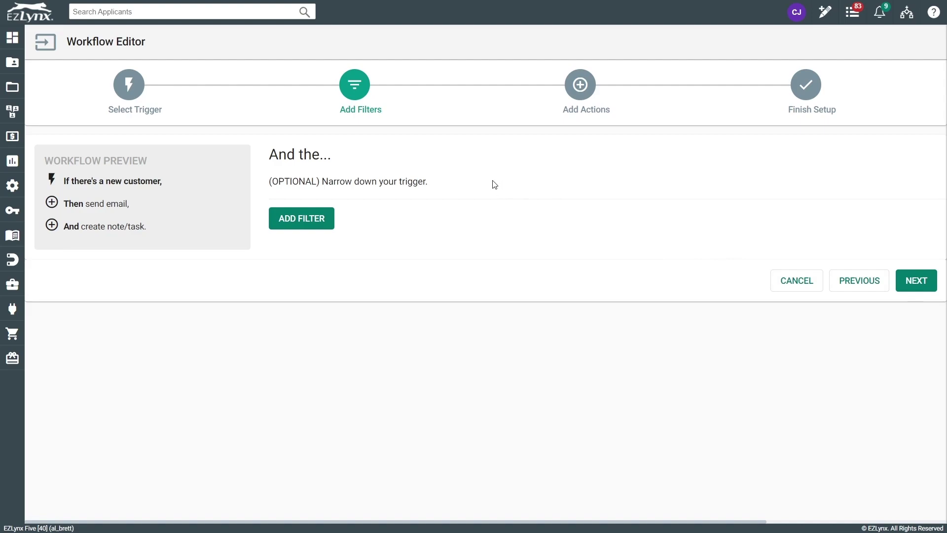
click(912, 285)
click(597, 220)
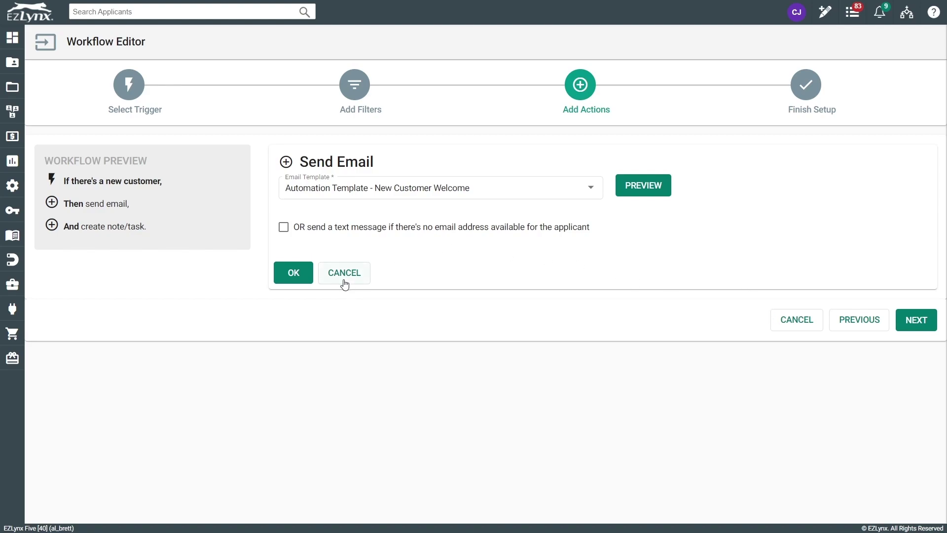
click(366, 281)
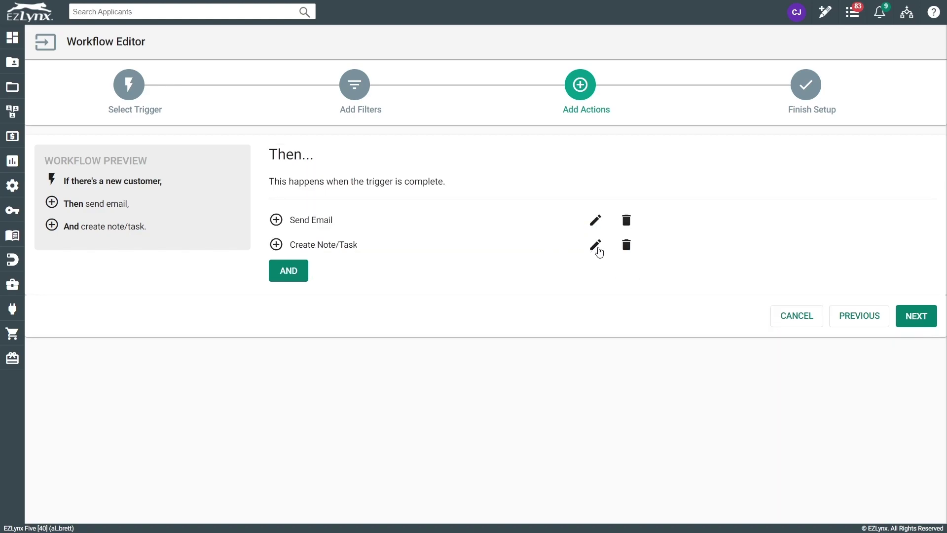
- Review the New Customer Workflow note/task and its four-item checklist, closing it unchanged
click(596, 248)
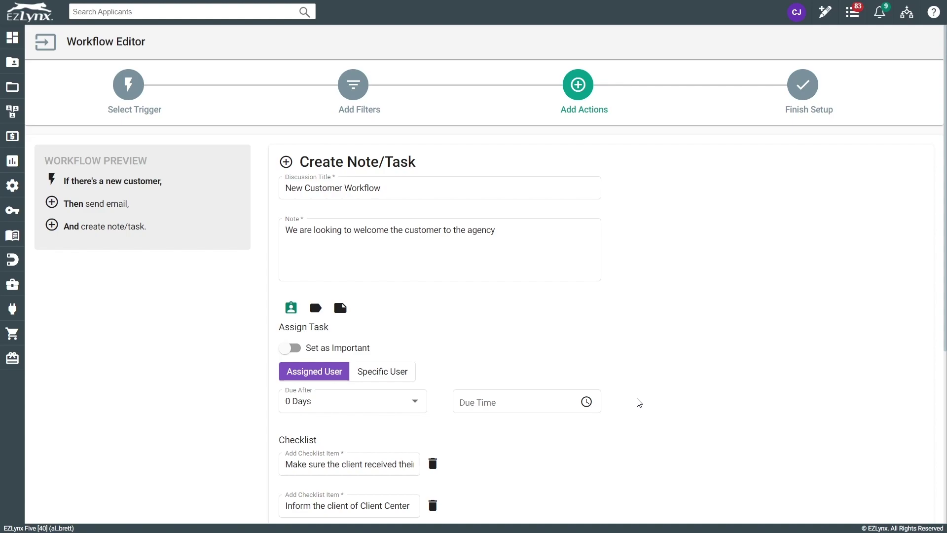
scroll(520, 494, down, 2)
scroll(384, 378, down, 1)
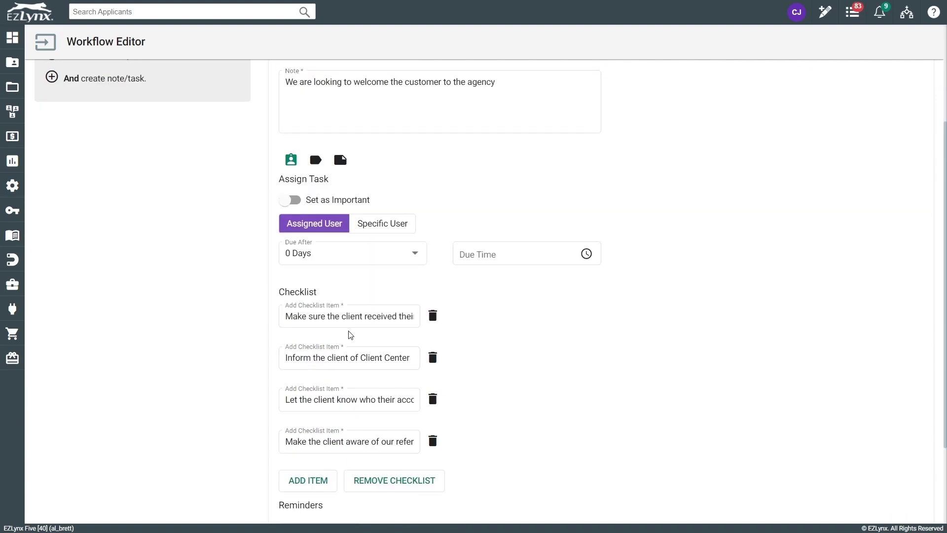
click(333, 322)
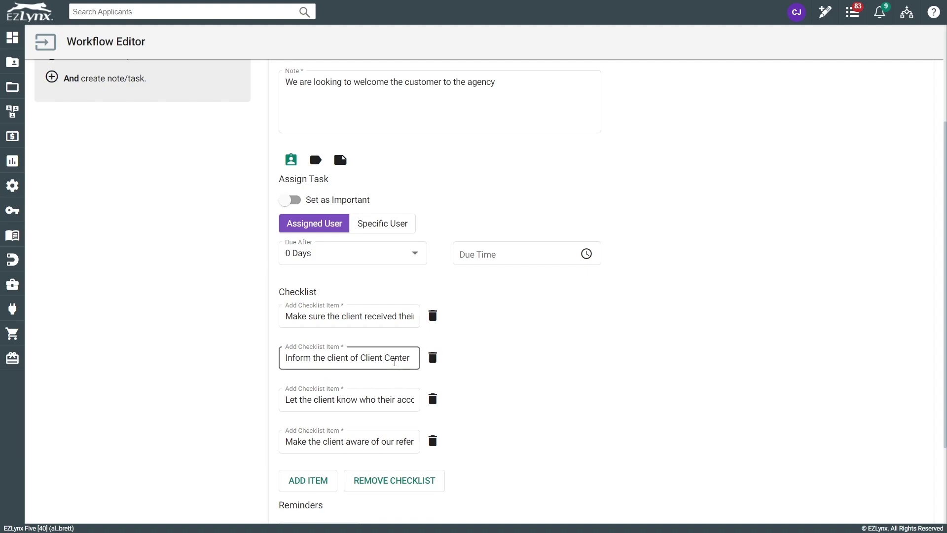
scroll(505, 445, up, 3)
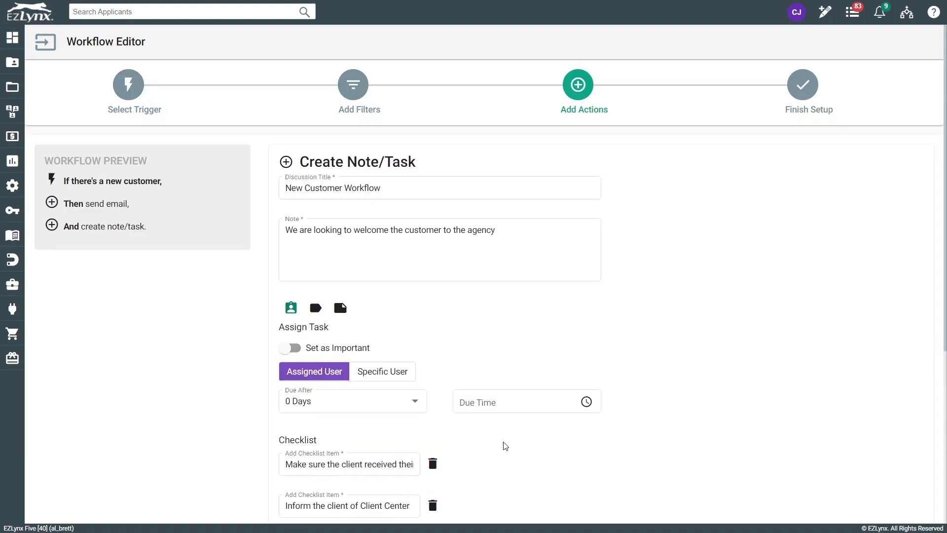
scroll(505, 445, down, 3)
scroll(505, 445, down, 3)
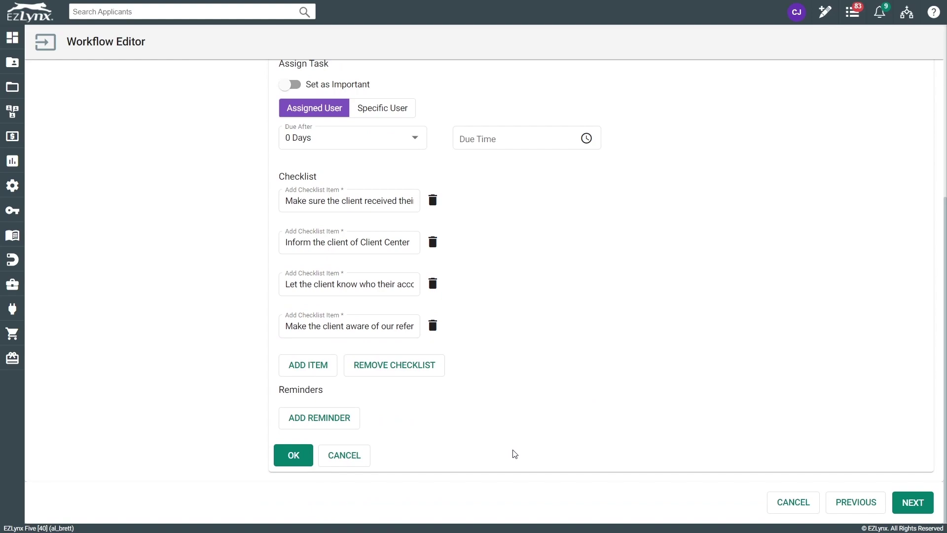
scroll(488, 445, up, 5)
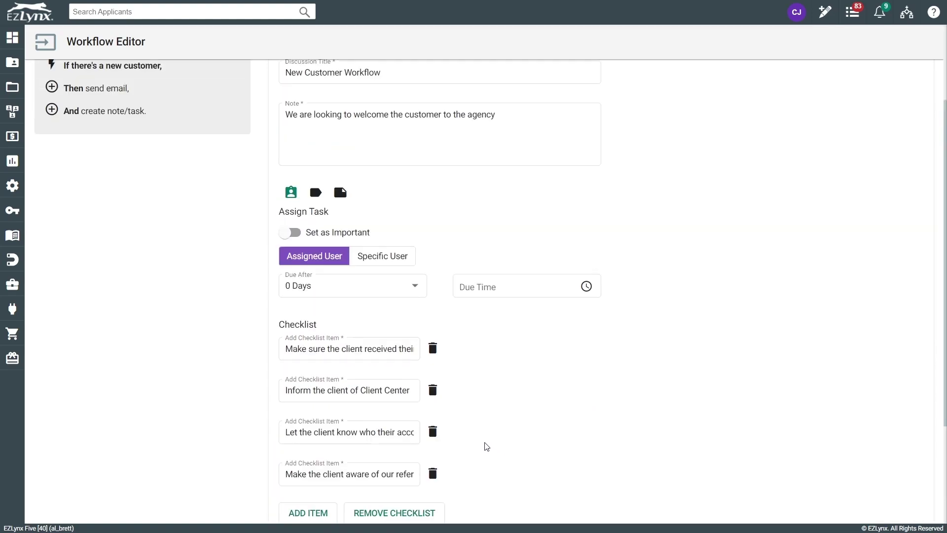
scroll(492, 447, up, 1)
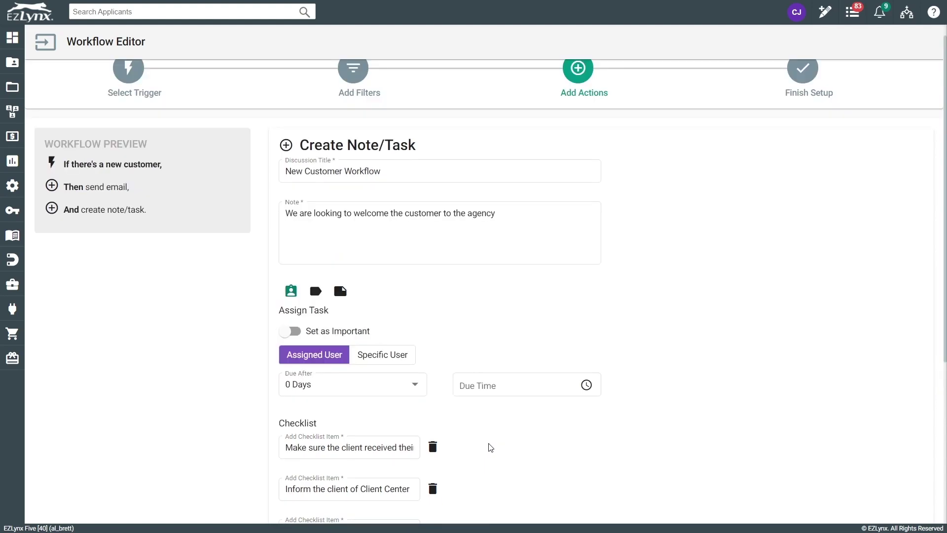
scroll(492, 447, down, 2)
scroll(492, 447, down, 2)
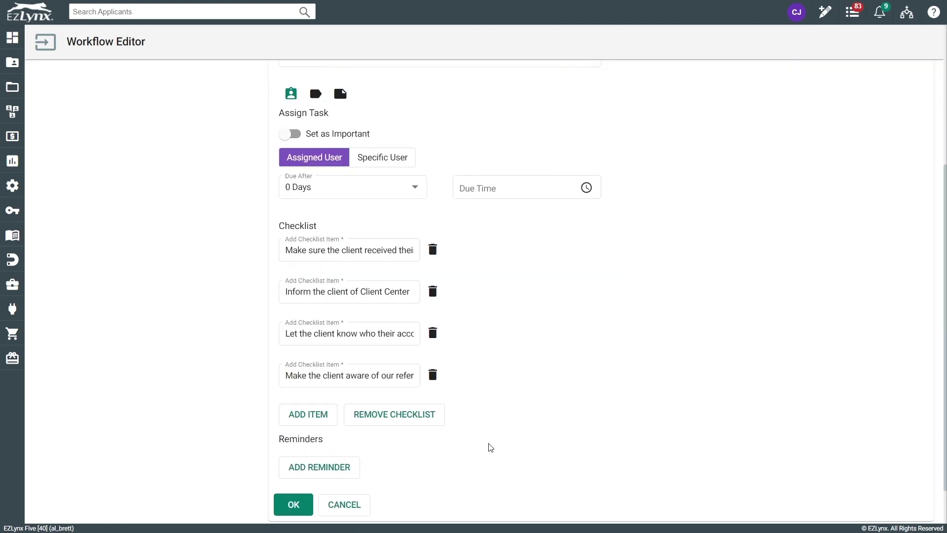
click(344, 505)
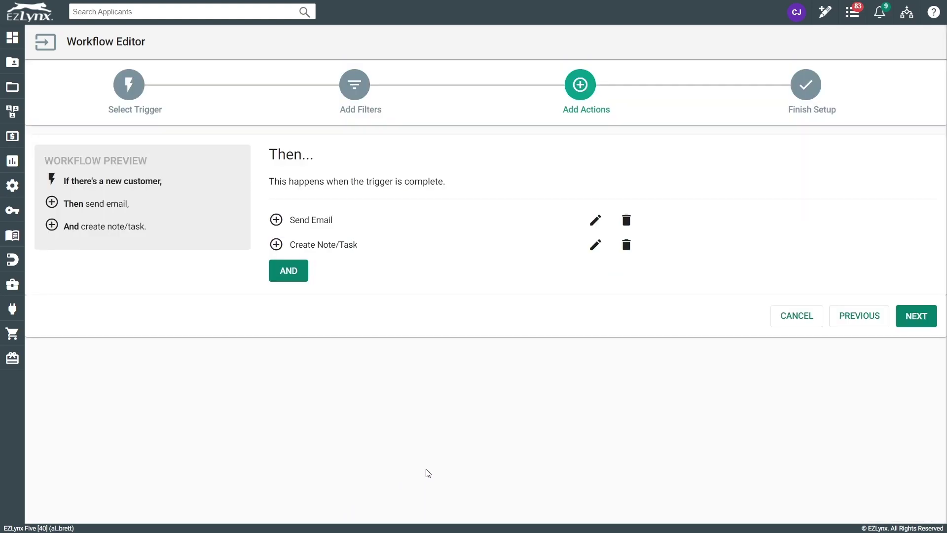
- Back on filters, add a VIP Status is Yes filter, then begin cancelling the workflow
click(845, 313)
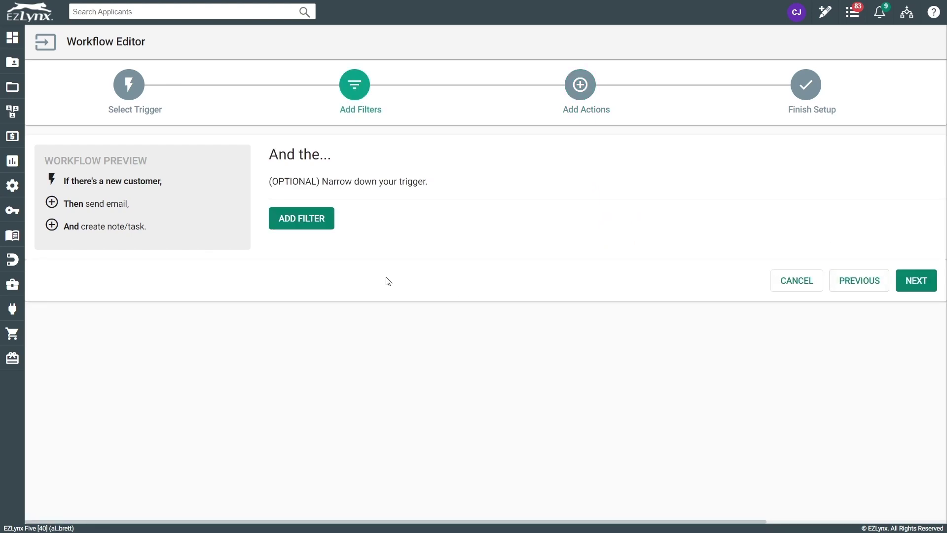
click(305, 221)
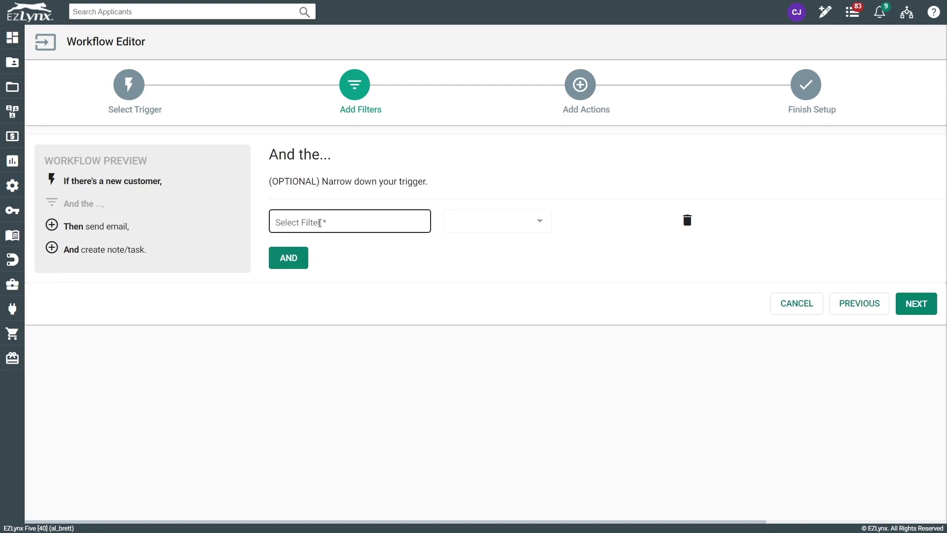
click(322, 229)
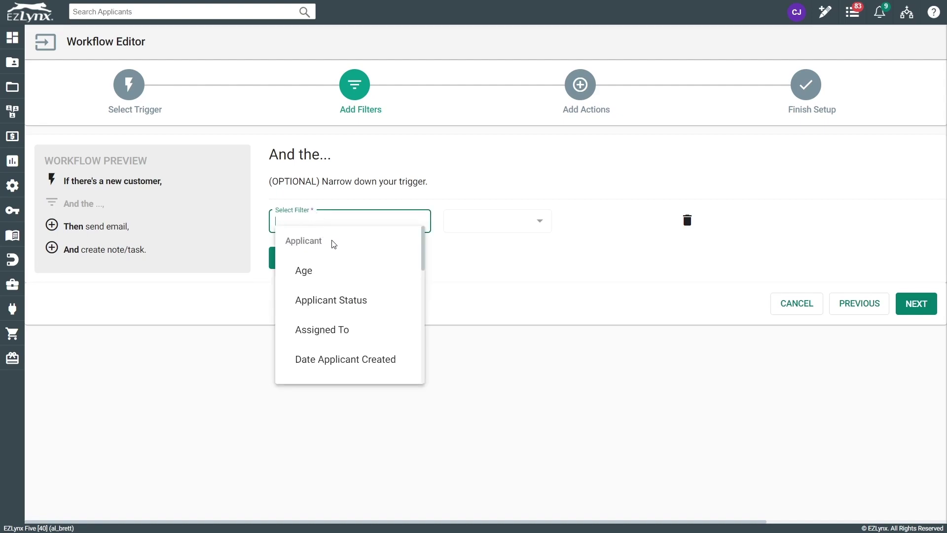
scroll(367, 321, down, 3)
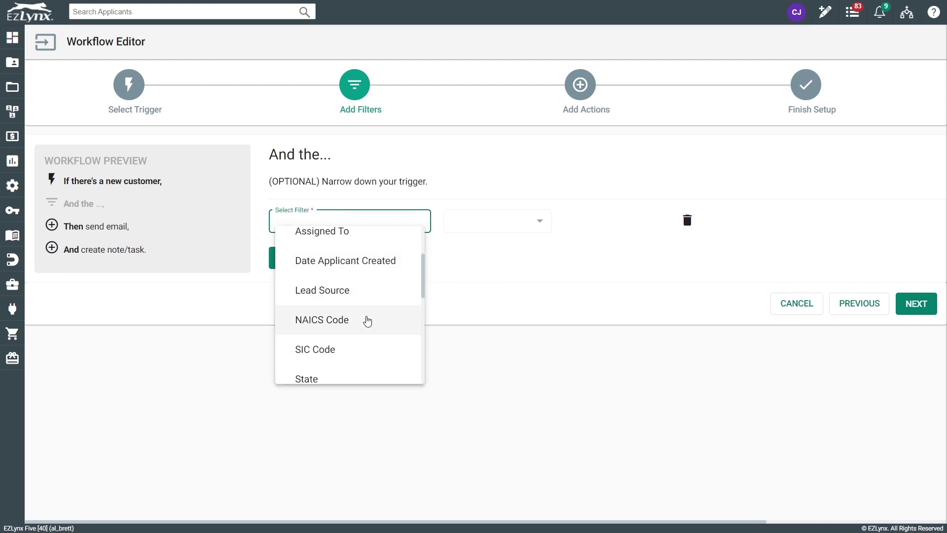
scroll(368, 321, down, 4)
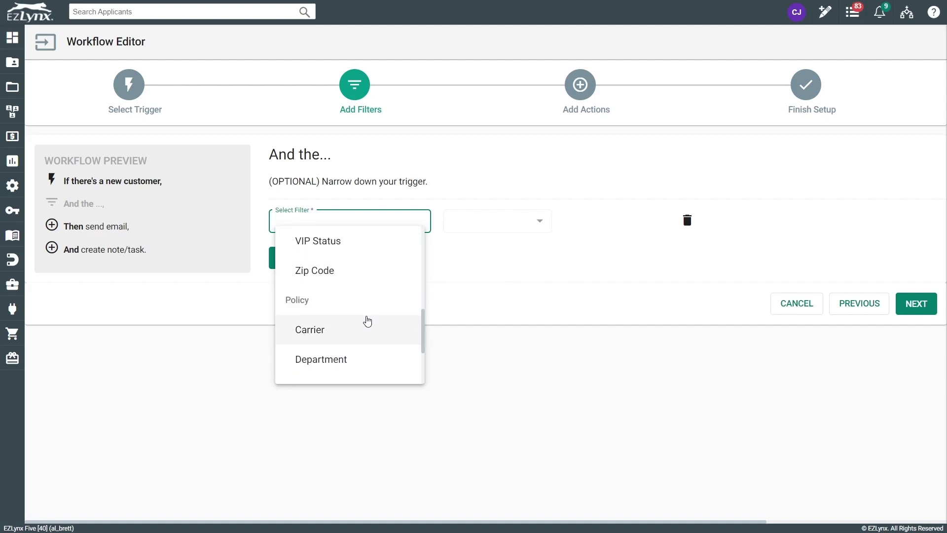
scroll(365, 319, up, 1)
click(332, 302)
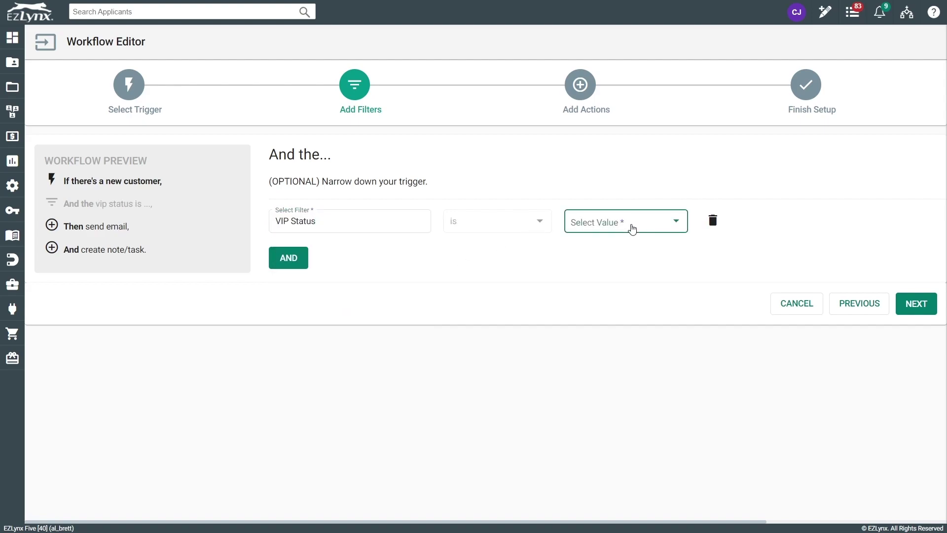
click(631, 227)
click(622, 231)
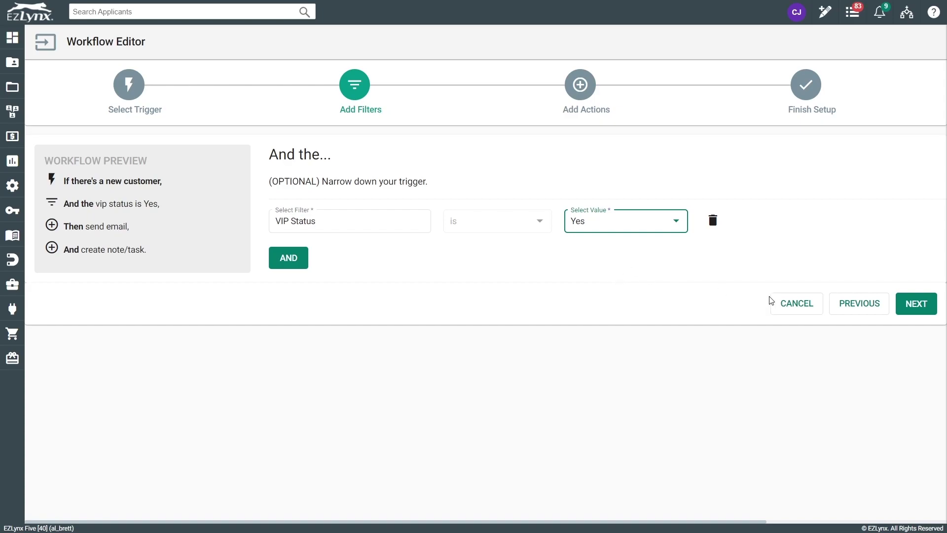
click(811, 307)
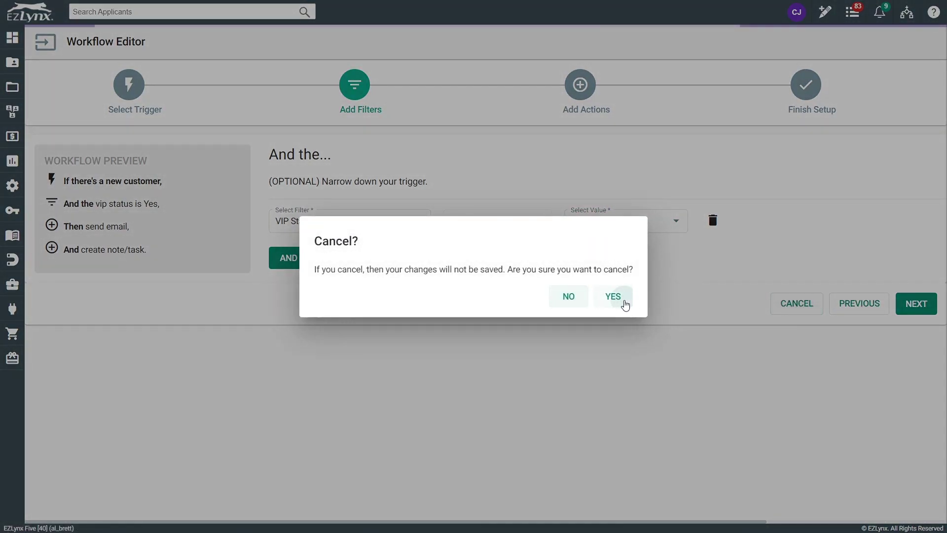
- Discard the unsaved draft and start another new workflow, scrolling through the trigger catalogue
click(616, 297)
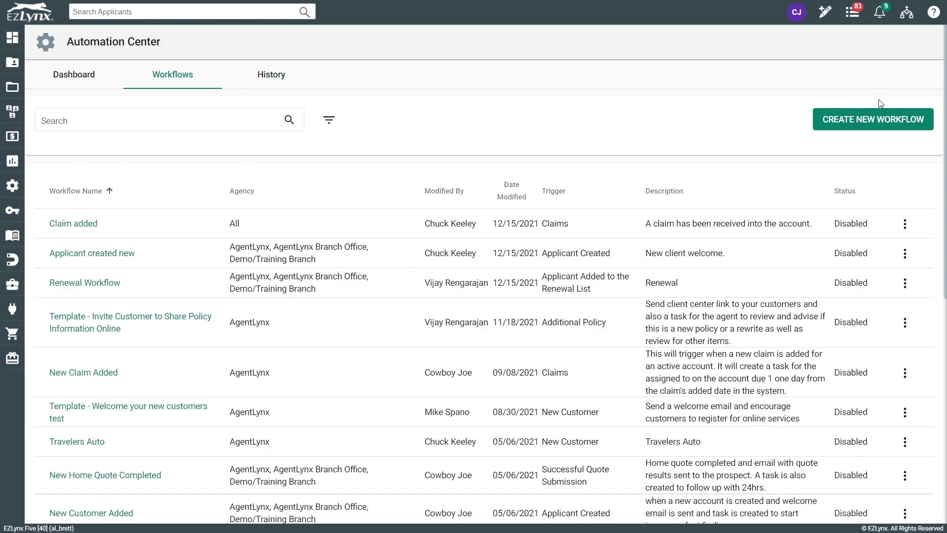
click(862, 126)
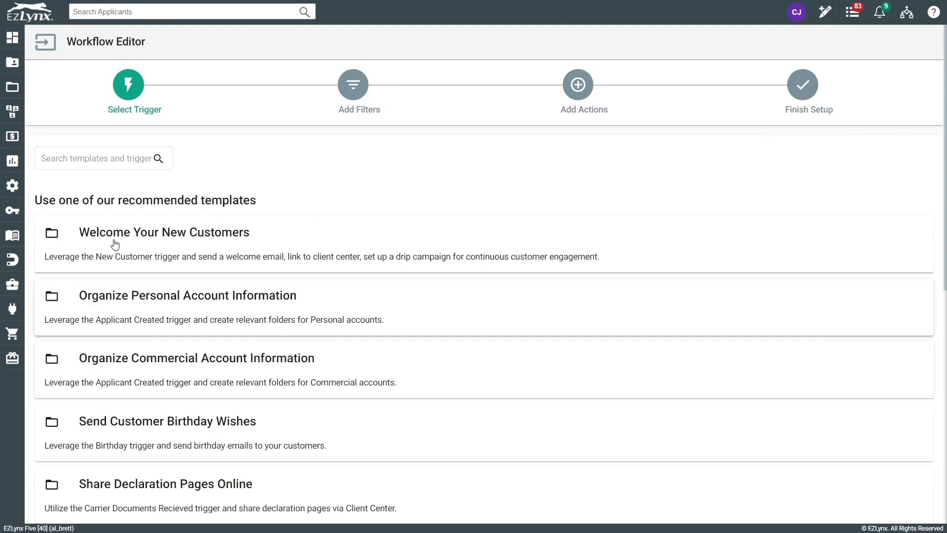
scroll(313, 323, down, 2)
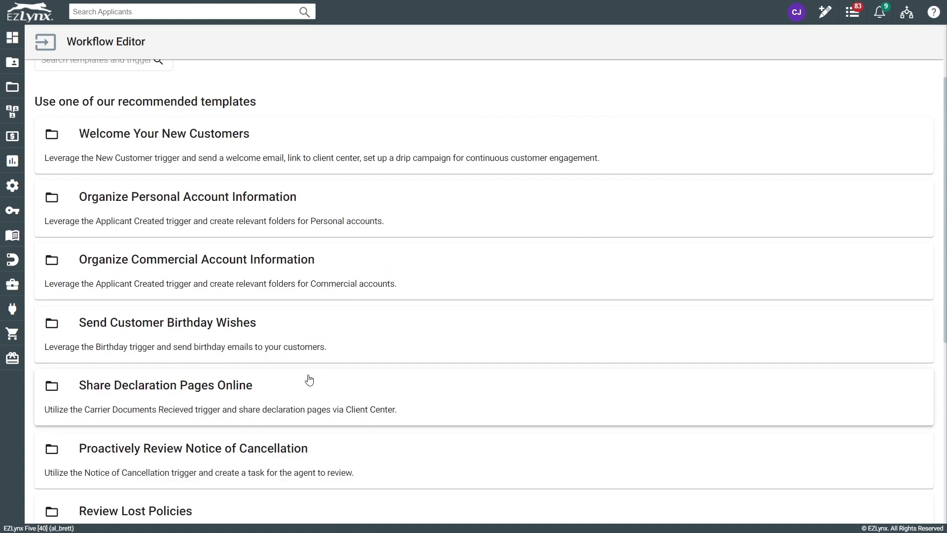
scroll(309, 380, down, 2)
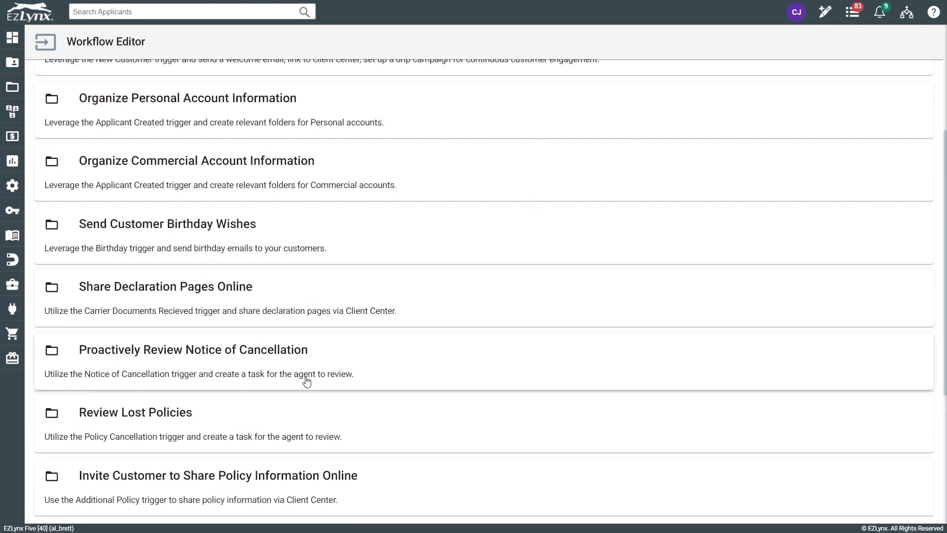
scroll(296, 377, down, 4)
scroll(295, 381, down, 1)
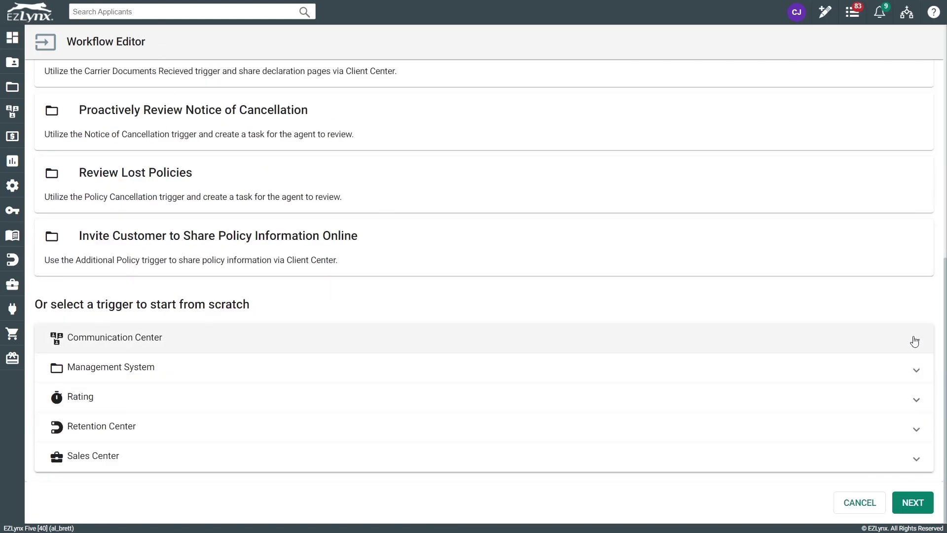
- Expand Communication Center and Management System to list triggers like New Customer, Birthday and Claims
click(914, 341)
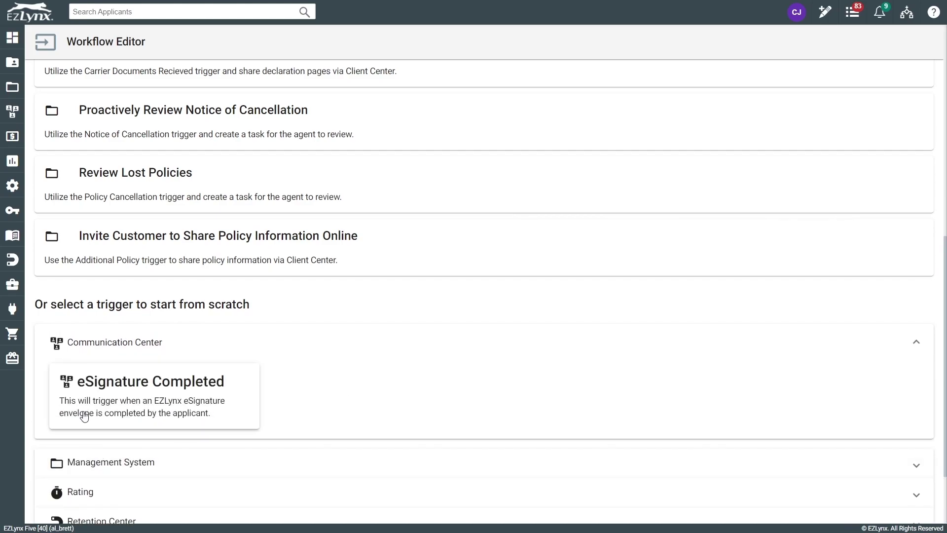
scroll(740, 380, down, 2)
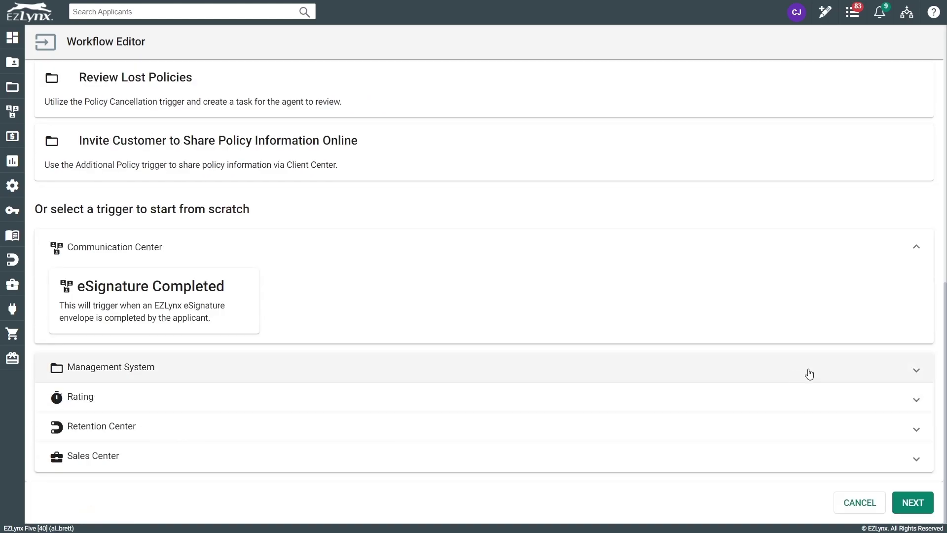
click(921, 375)
scroll(776, 356, down, 3)
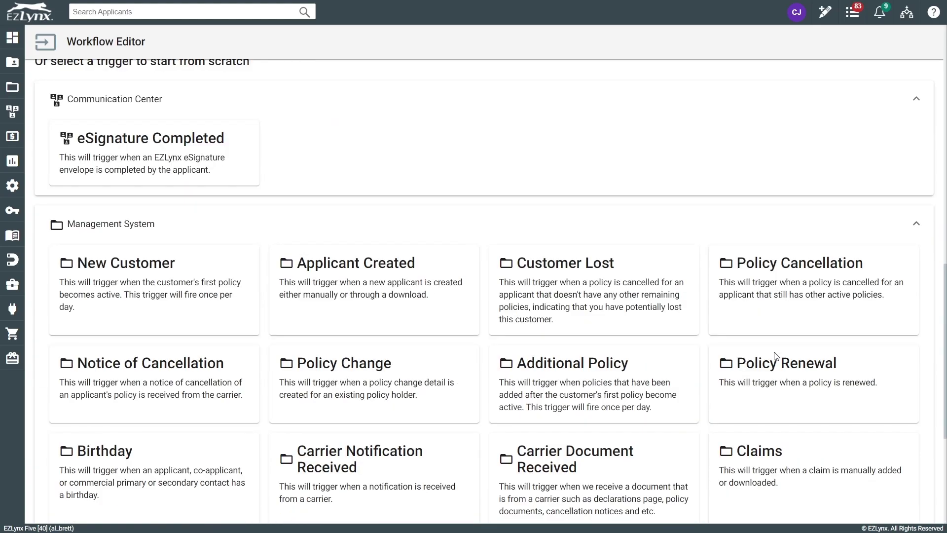
scroll(776, 356, down, 1)
scroll(775, 357, down, 1)
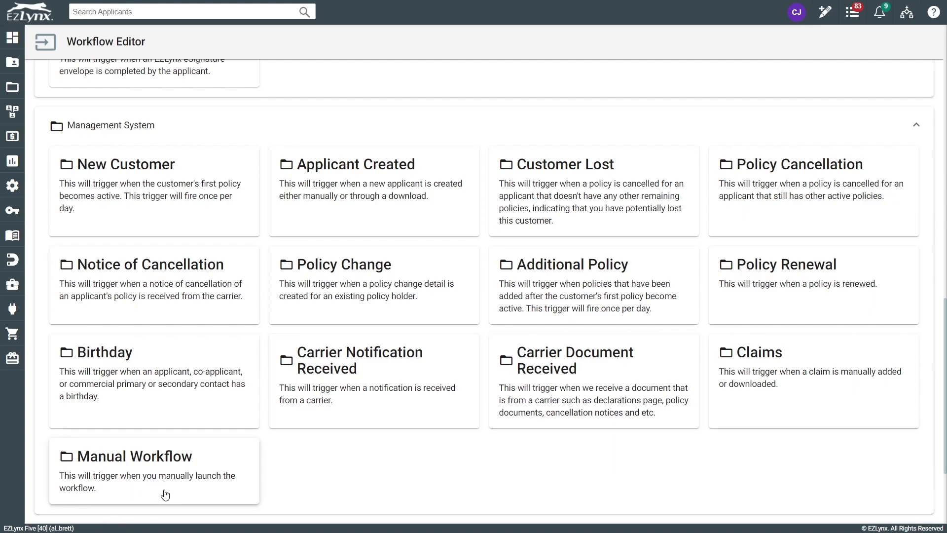
- Collapse the Management System trigger category
scroll(275, 439, down, 3)
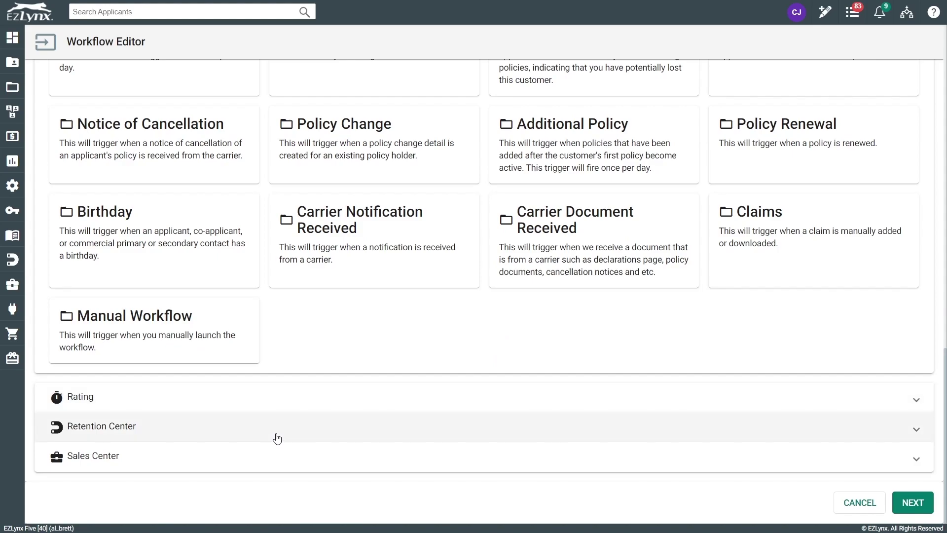
scroll(290, 411, up, 3)
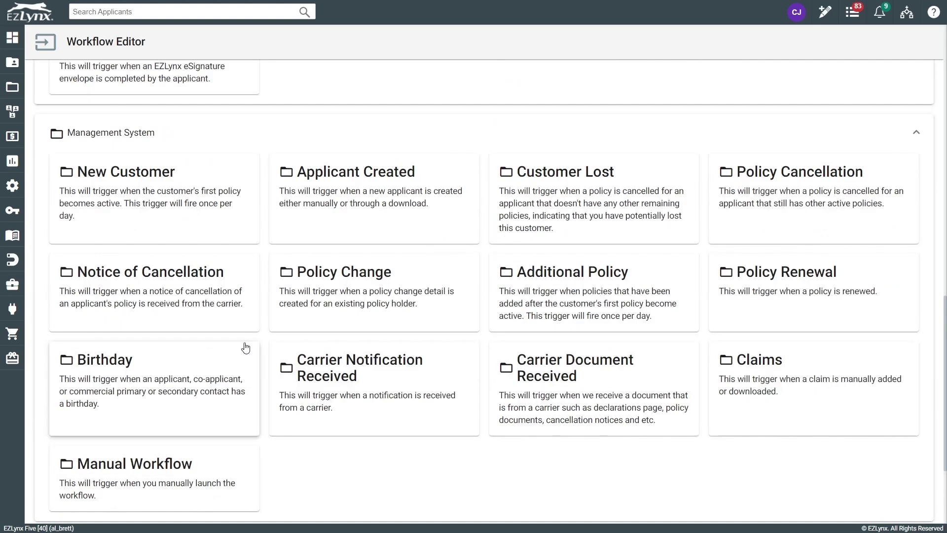
click(186, 125)
- Expand the Rating category to reveal its Successful Quote Submission trigger
click(915, 400)
scroll(346, 419, down, 2)
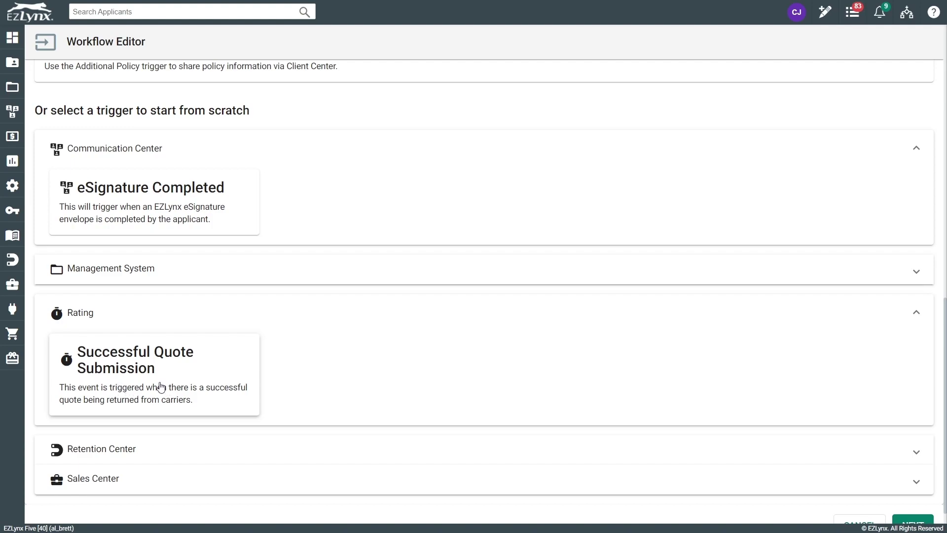
- Expand Retention Center to show its Renewal List and Expiration List triggers
click(876, 446)
scroll(399, 424, down, 3)
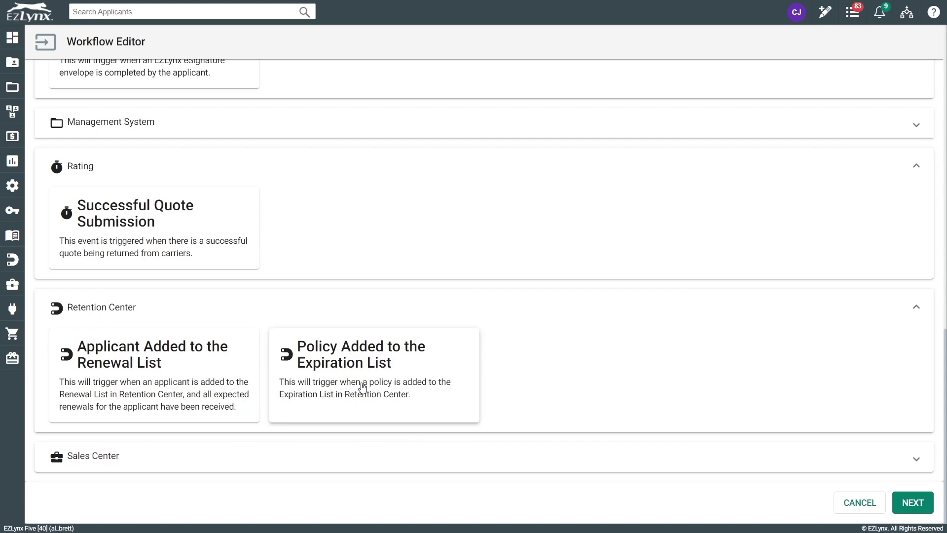
- Pick Applicant Created from the Management System triggers as the new workflow's trigger
click(916, 461)
scroll(748, 383, down, 3)
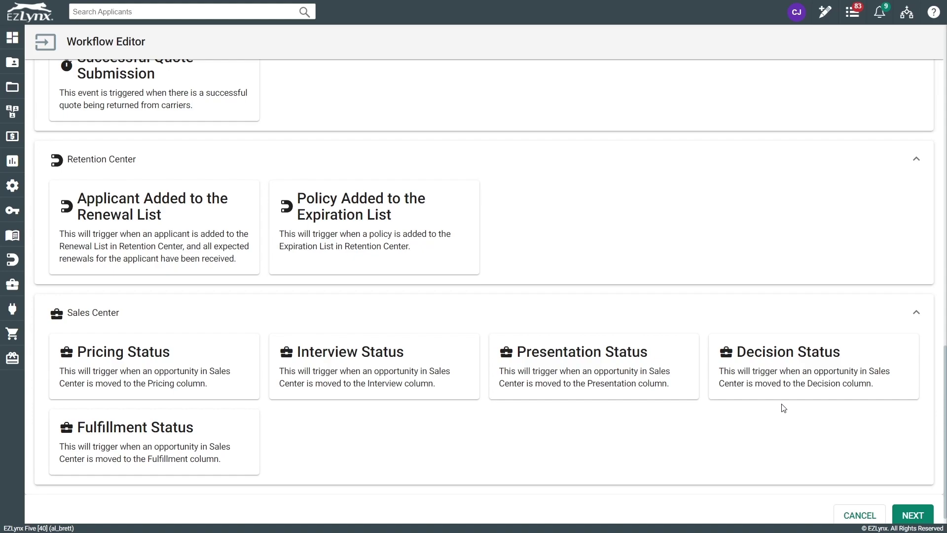
click(900, 317)
scroll(455, 367, up, 5)
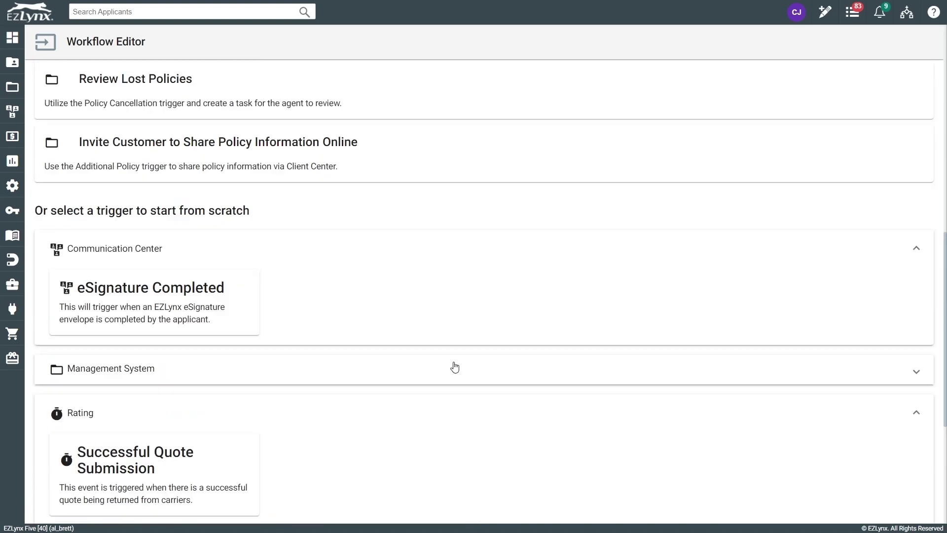
click(450, 360)
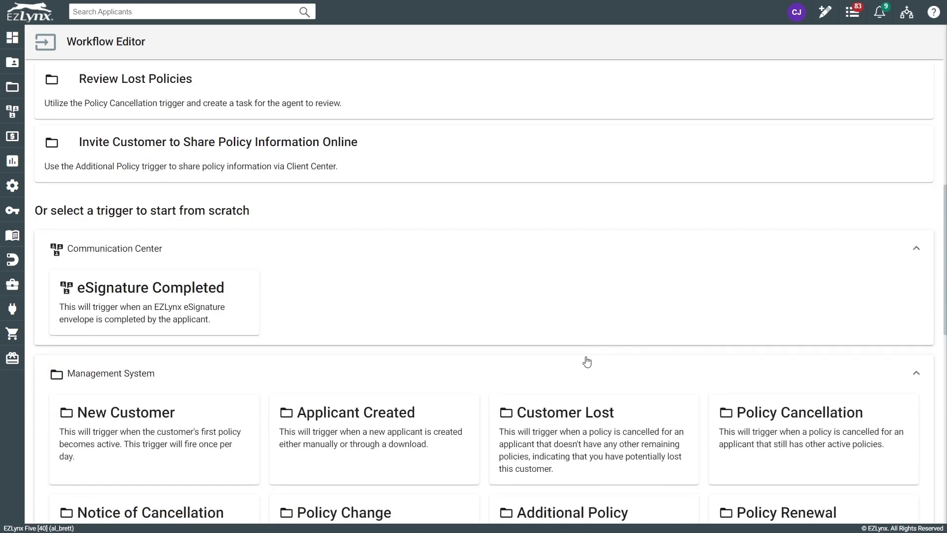
scroll(577, 351, down, 1)
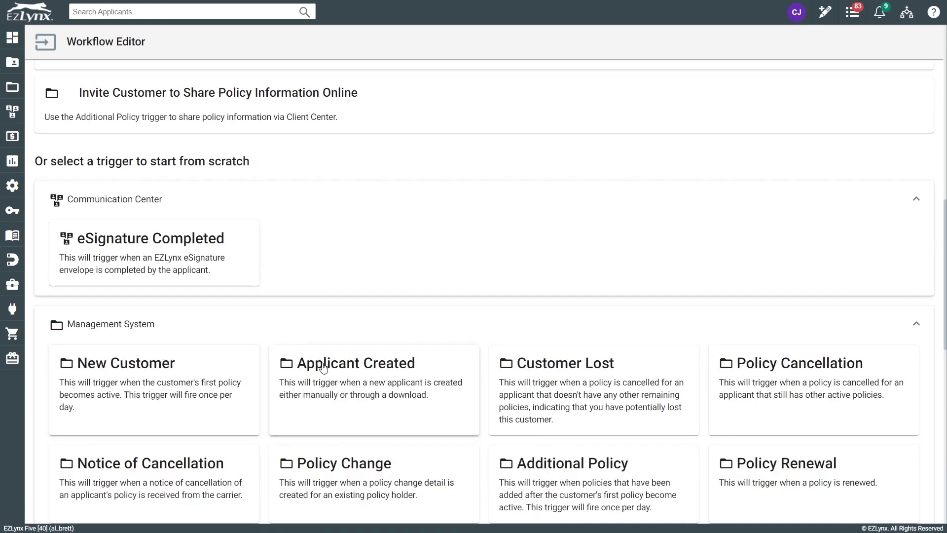
click(366, 403)
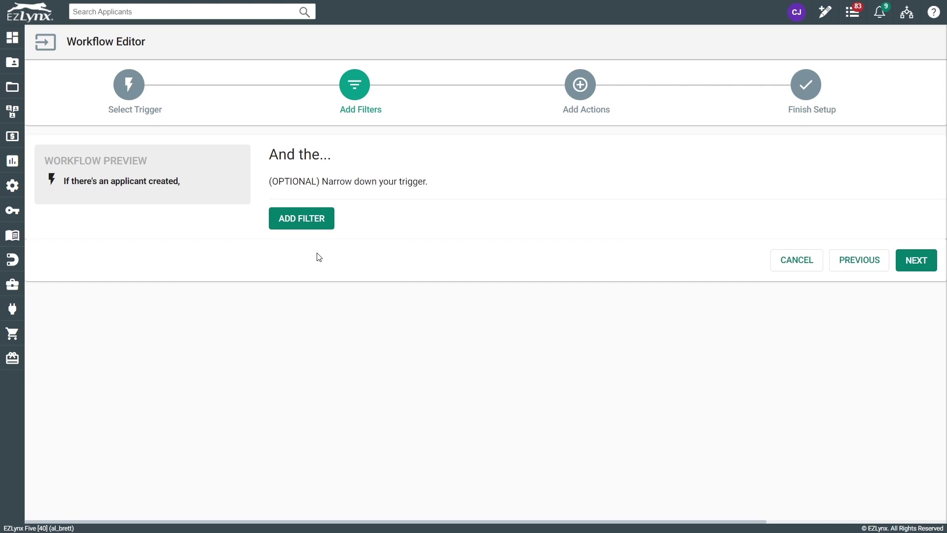
- Add a State filter so the workflow only matches applicants whose state is TX
click(315, 219)
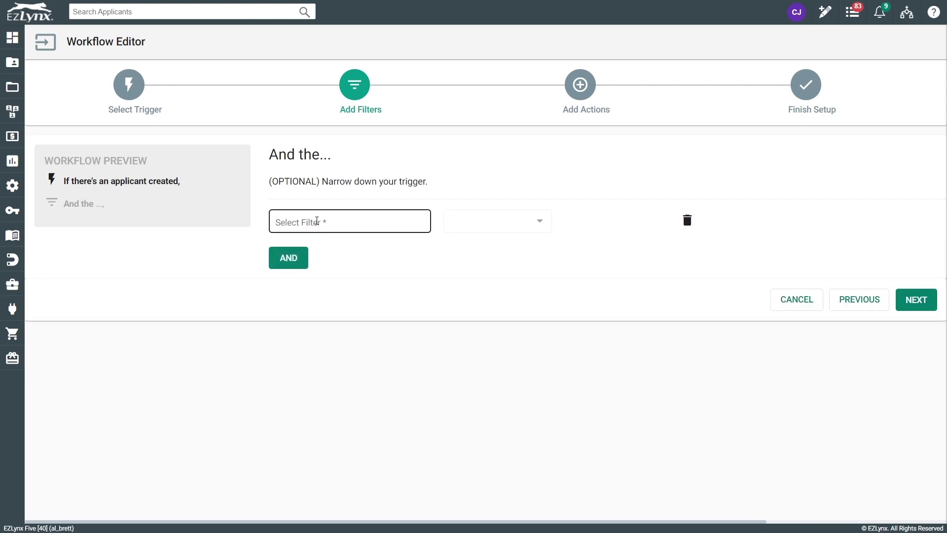
click(347, 230)
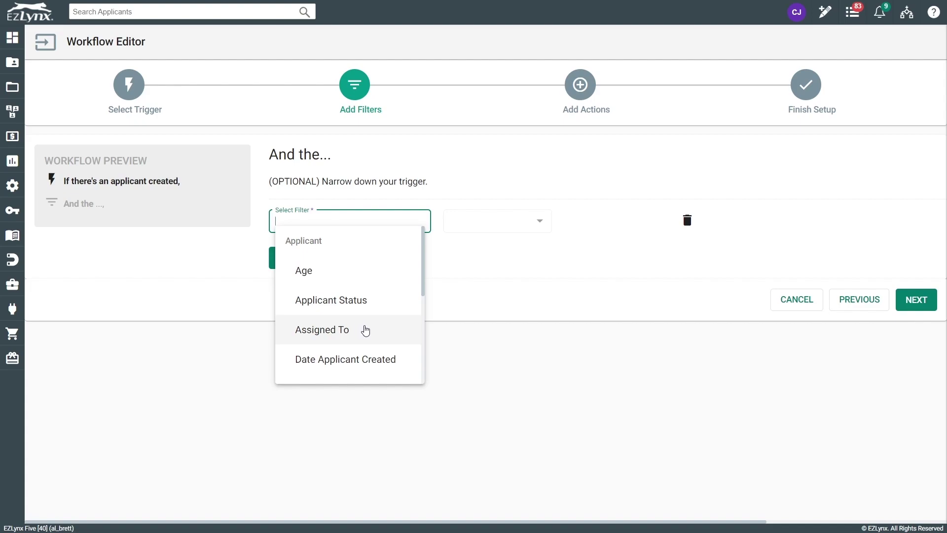
scroll(365, 329, down, 2)
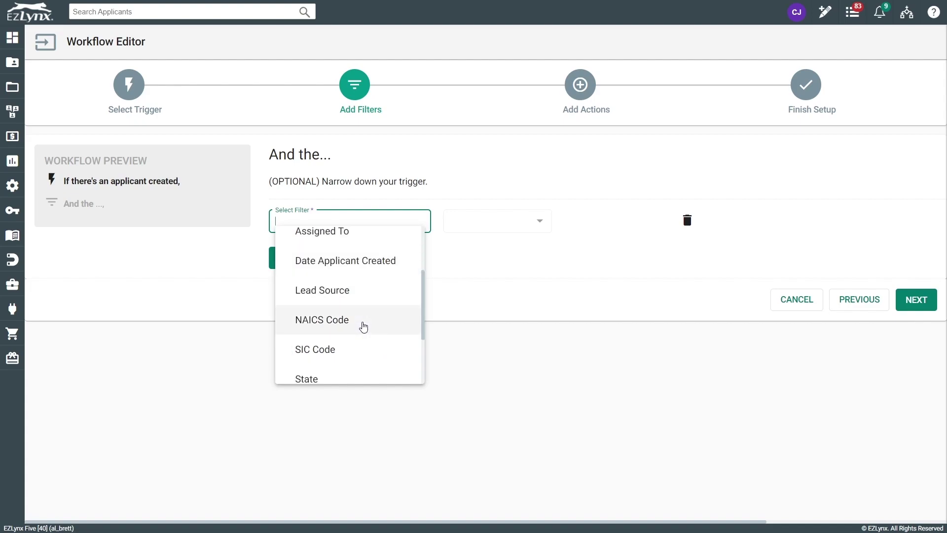
scroll(363, 326, down, 2)
click(323, 290)
click(644, 221)
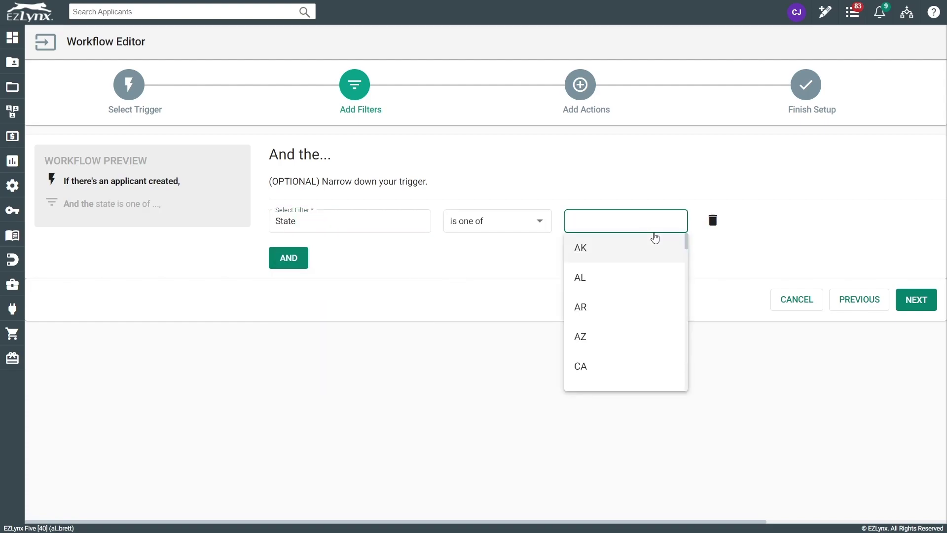
text(t)
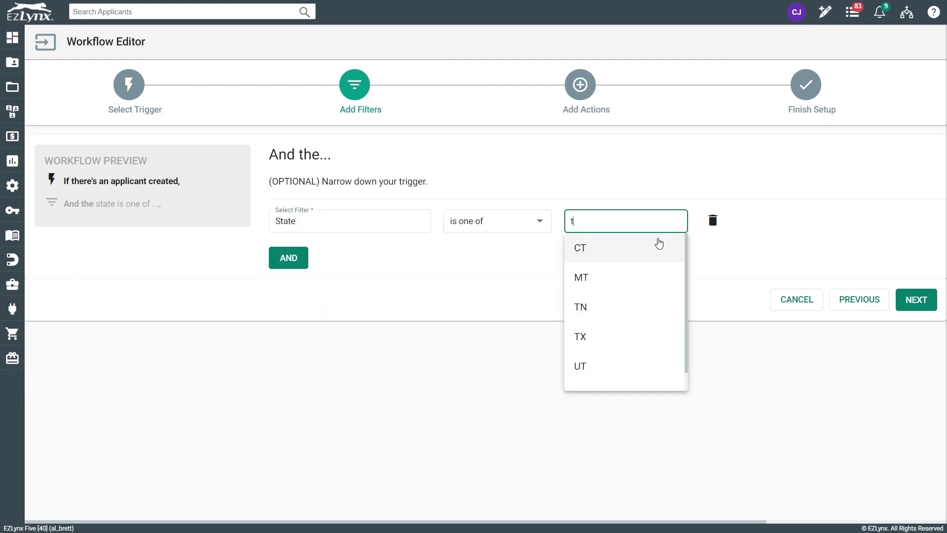
key(Down)
key(Down)
key(Down)
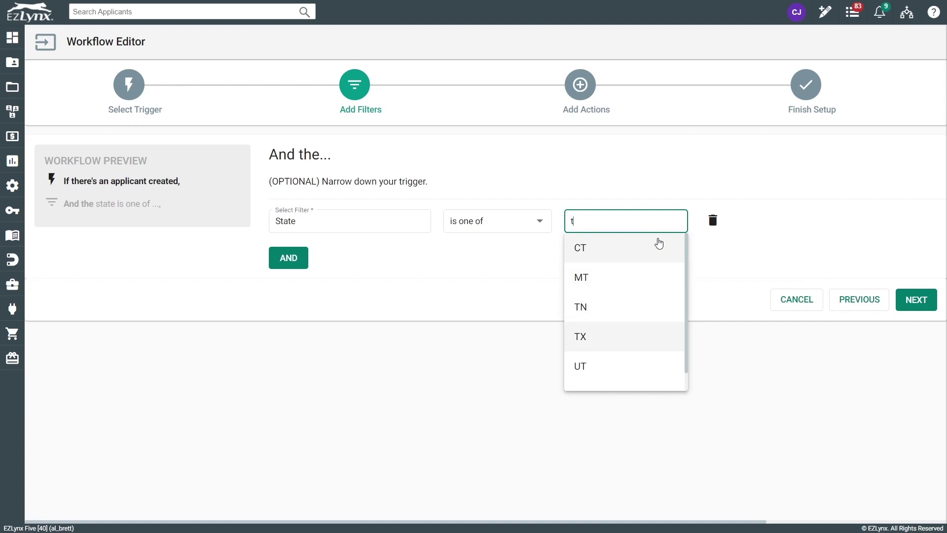
key(Return)
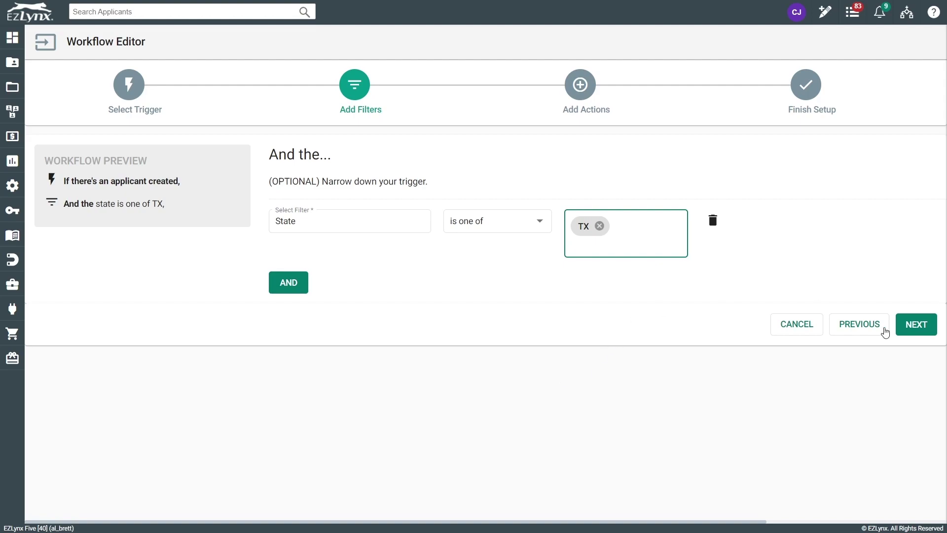
click(917, 323)
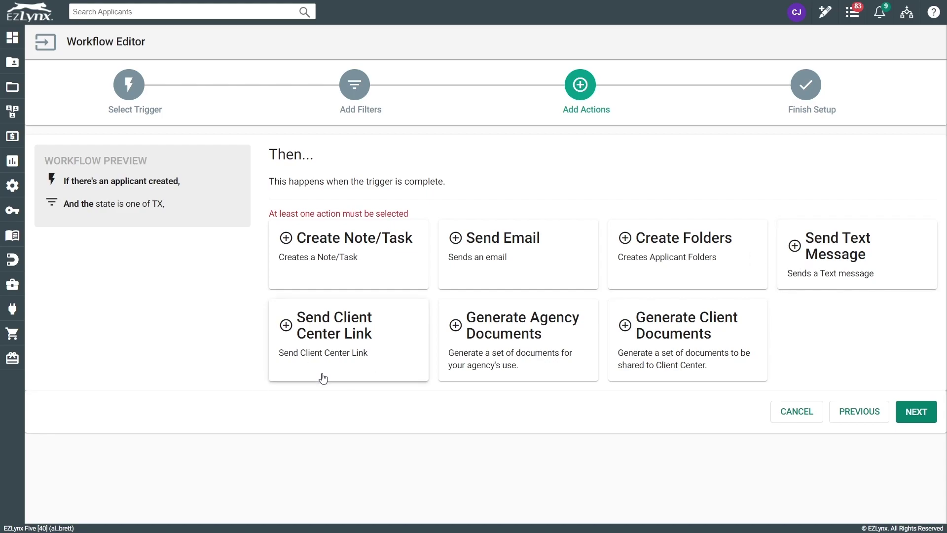
- Add a Create Note/Task action titled 'New Customer added in Texas' with a follow-up note, assigned as a task
click(370, 276)
click(348, 187)
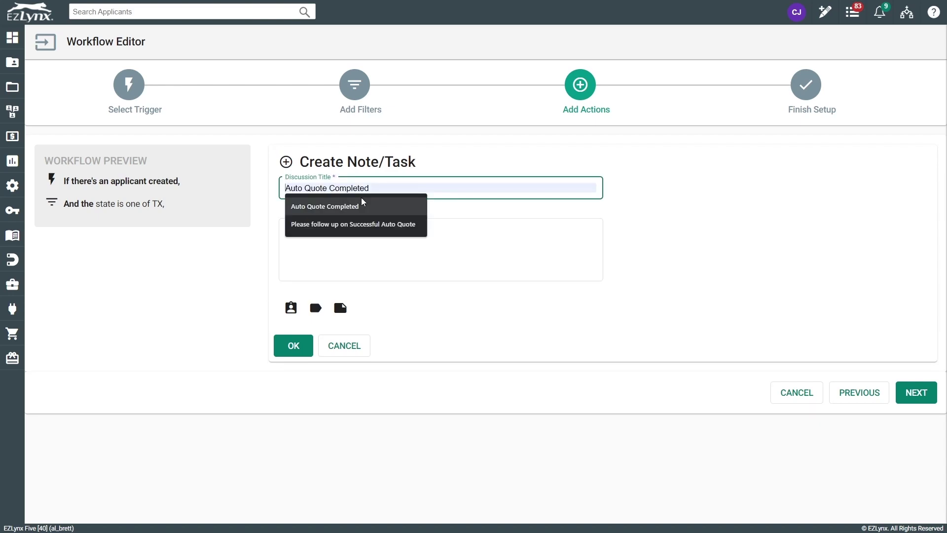
text(New Cus)
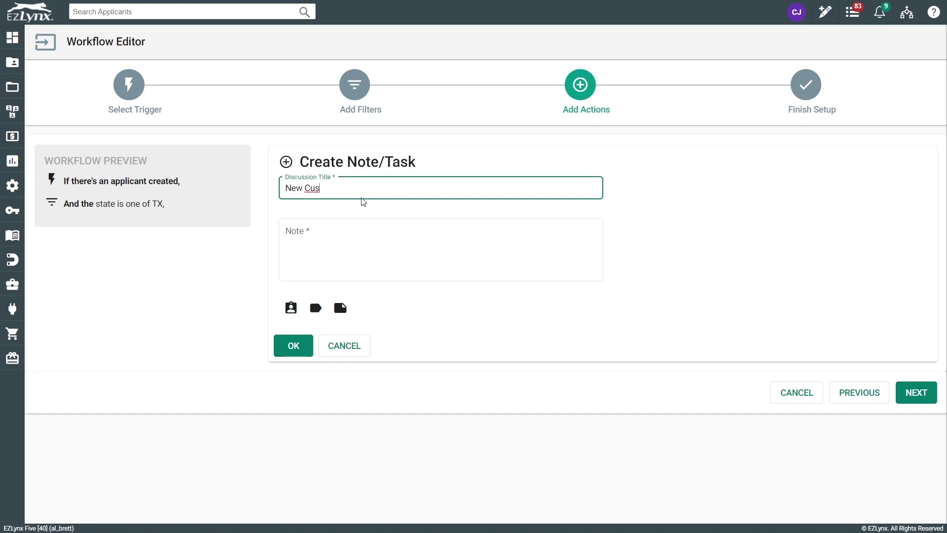
text(tomer added int)
key(BackSpace)
text(Texas)
key(Tab)
text(A )
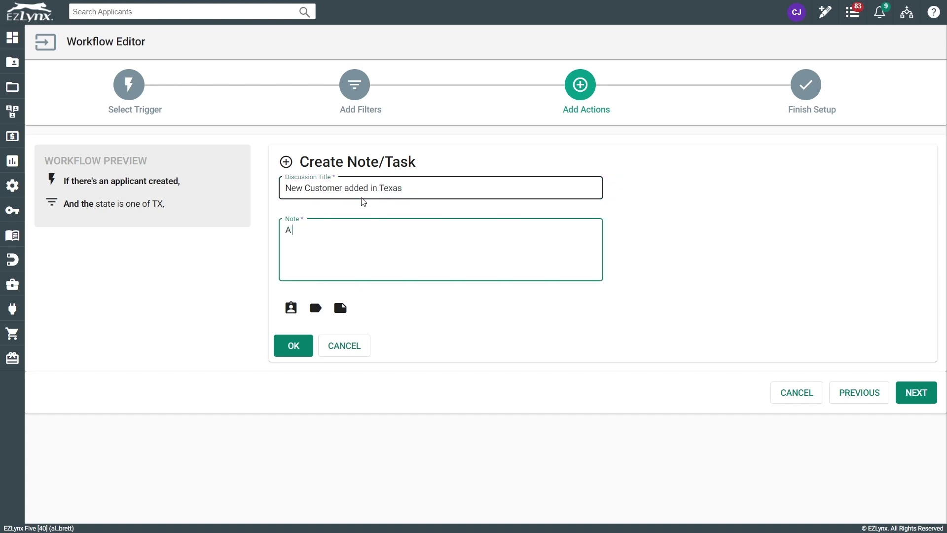
text(new customer)
key(BackSpace)
text(was add)
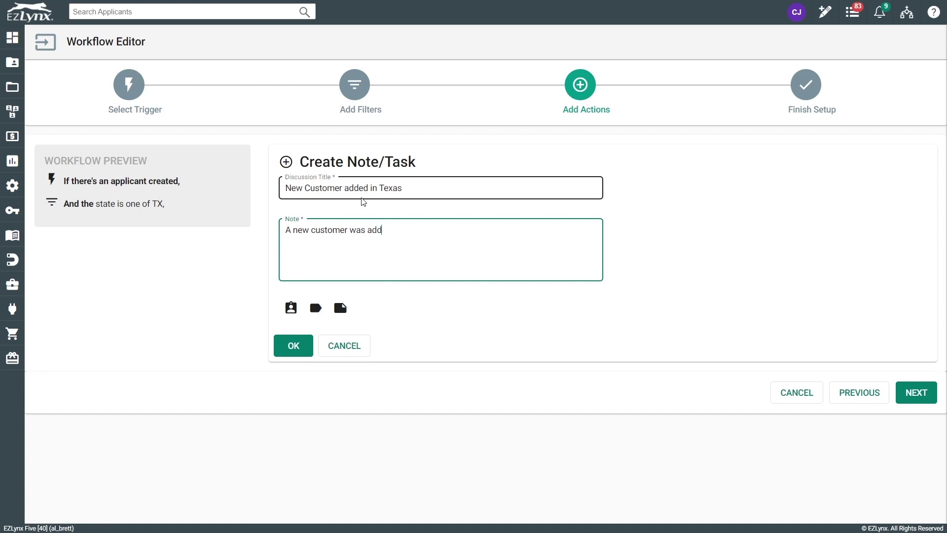
text(ed. Please follow up)
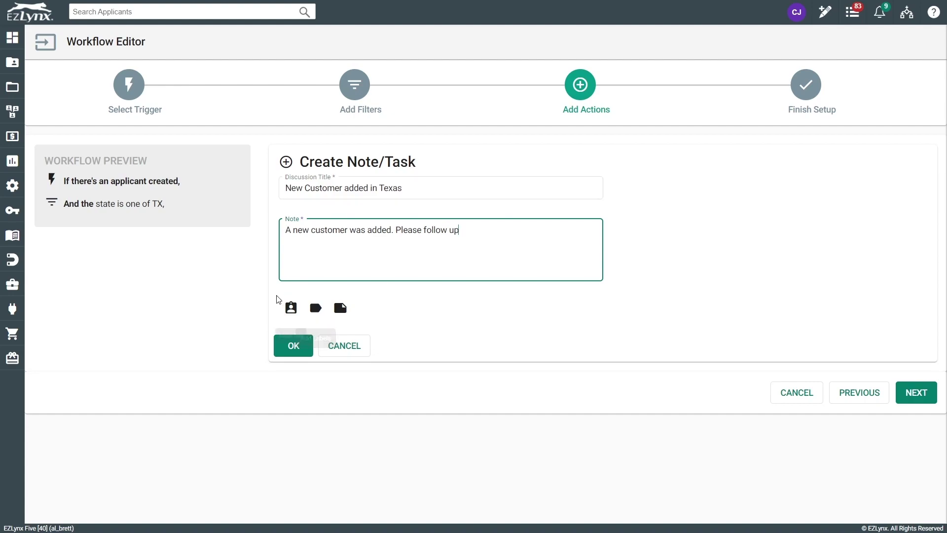
click(291, 307)
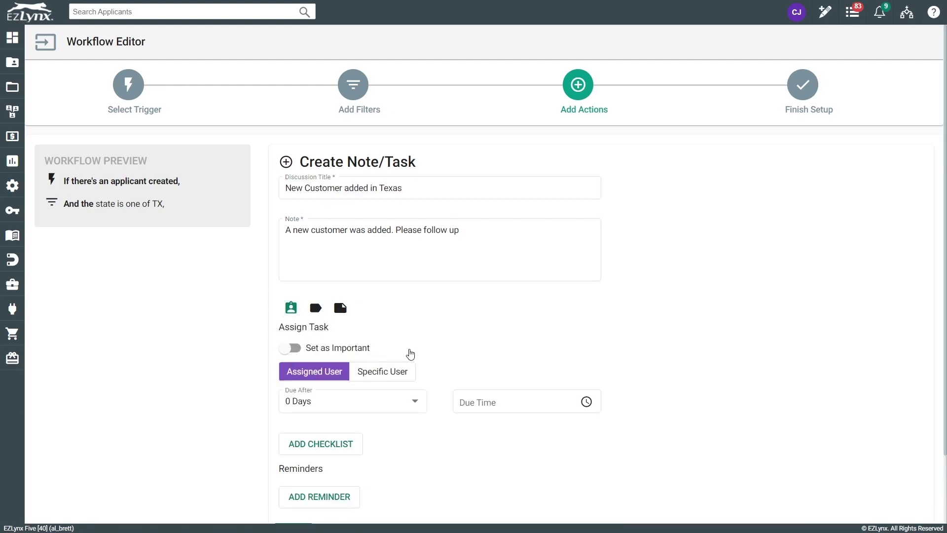
- Flag the task as important, due after 1 Day at 5:00 PM
click(295, 348)
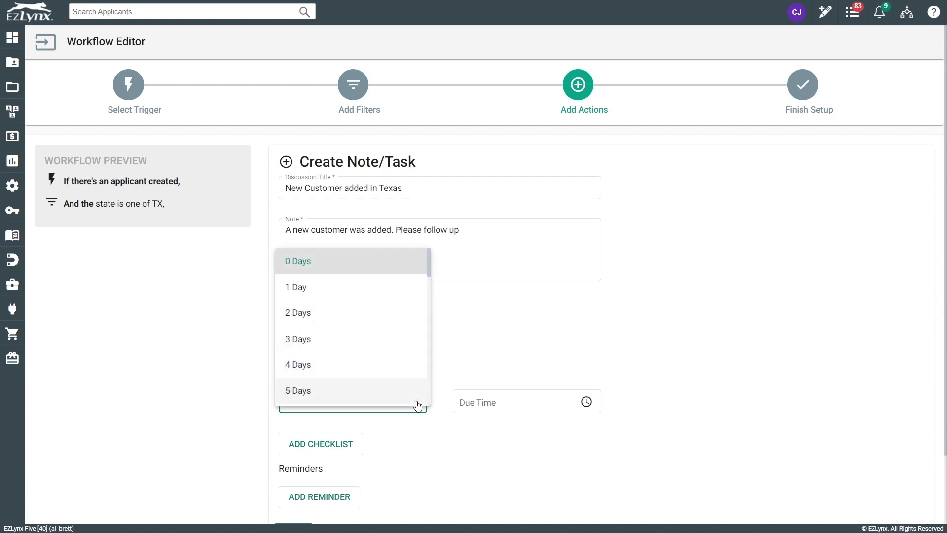
click(328, 290)
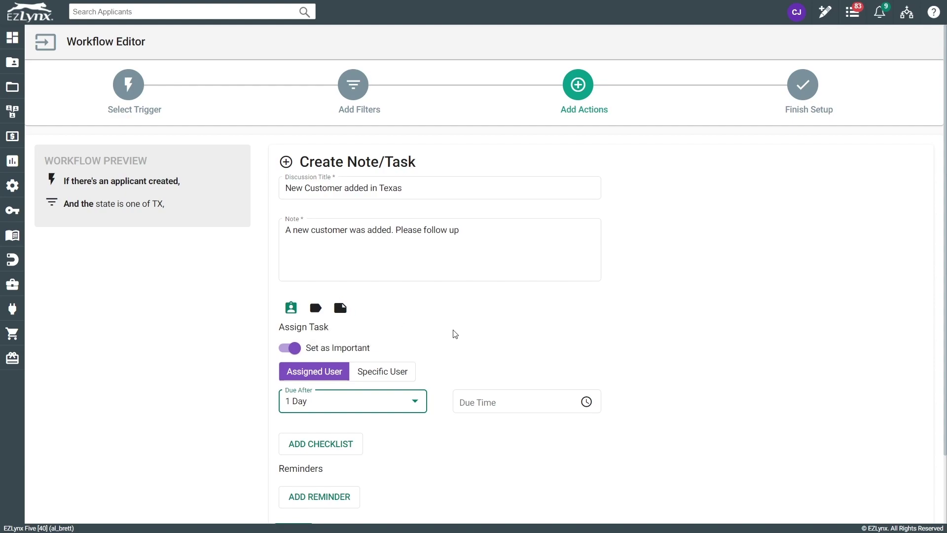
click(479, 401)
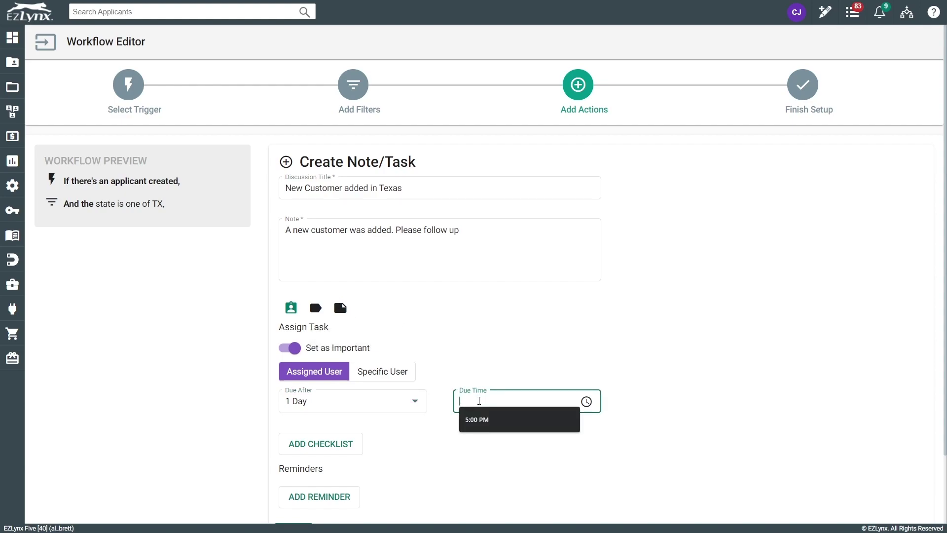
click(489, 425)
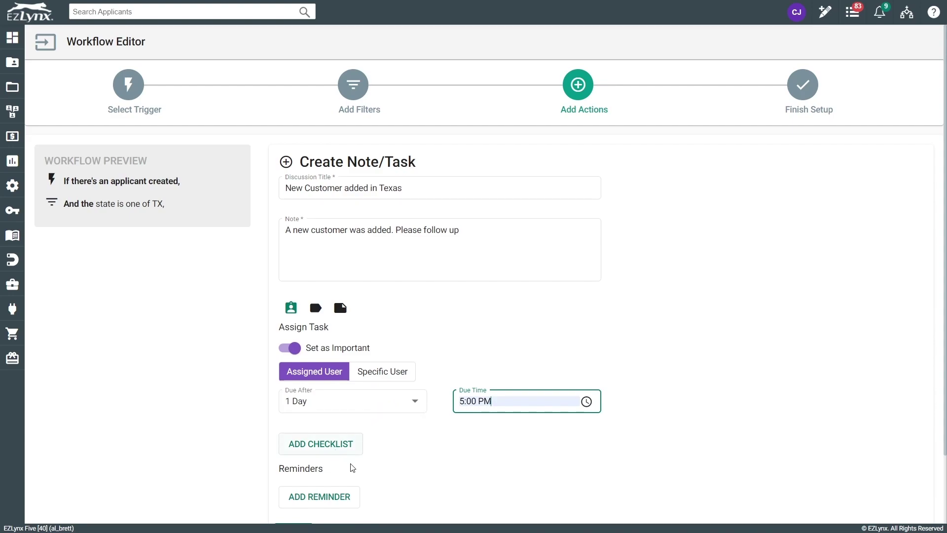
- Attach the New Business checklist template to the task and save the Create Note/Task action
click(333, 444)
scroll(359, 460, down, 1)
click(387, 417)
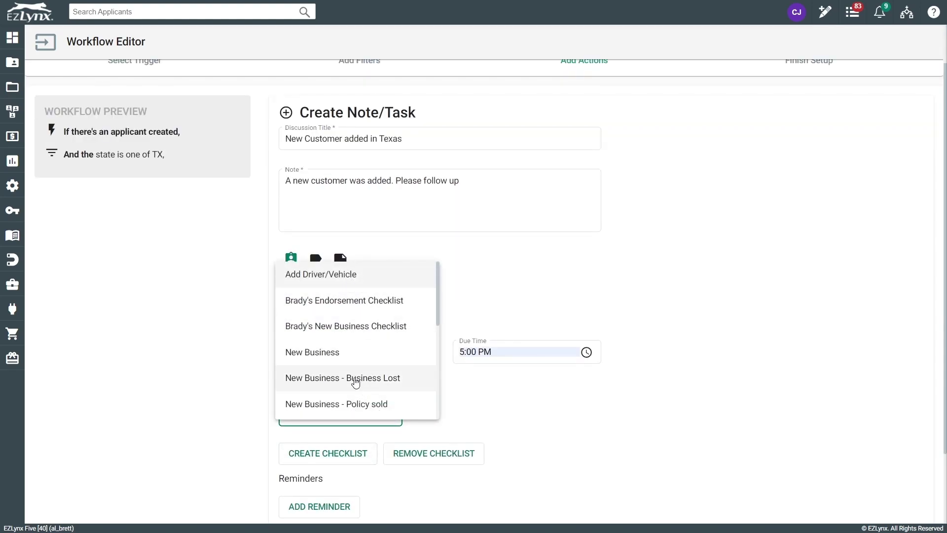
scroll(365, 361, down, 1)
scroll(364, 361, down, 2)
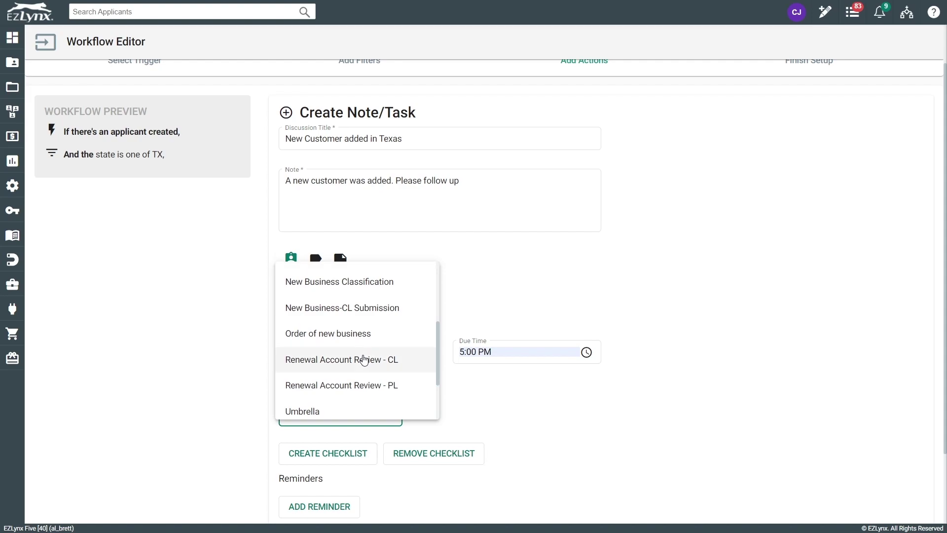
scroll(363, 362, down, 1)
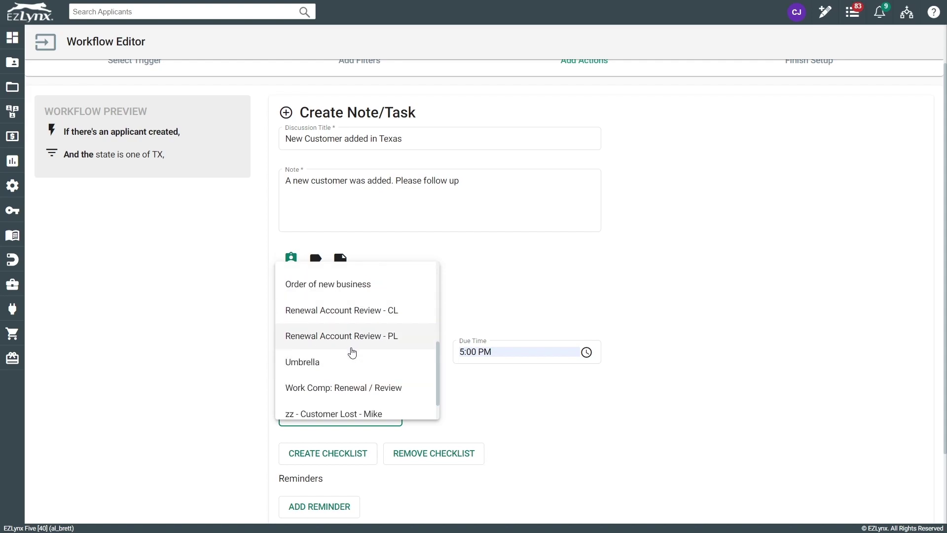
scroll(351, 352, down, 1)
scroll(351, 352, up, 2)
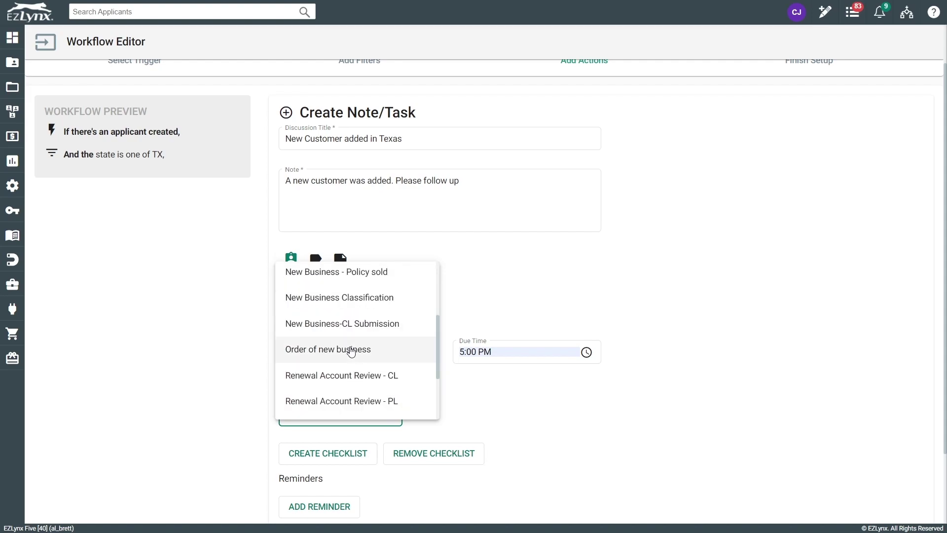
scroll(349, 350, up, 1)
click(345, 275)
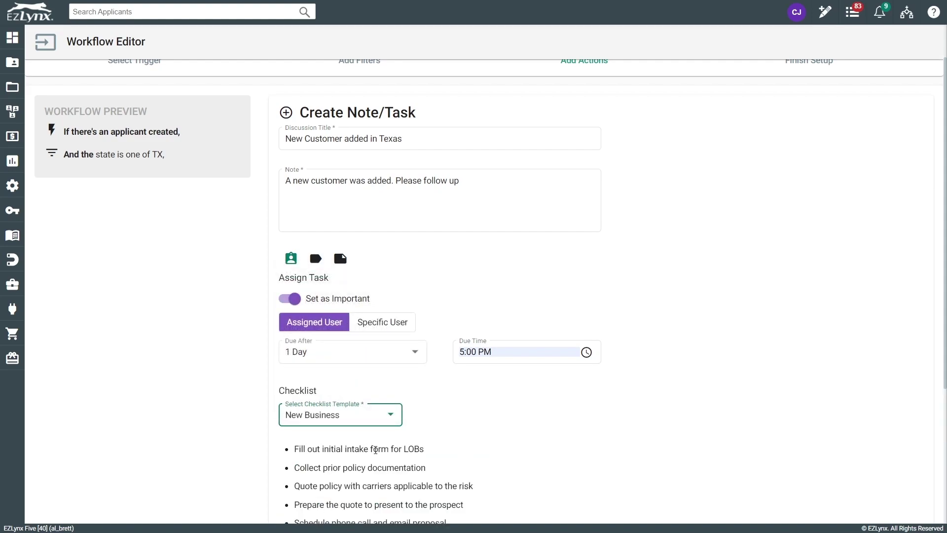
scroll(296, 414, down, 1)
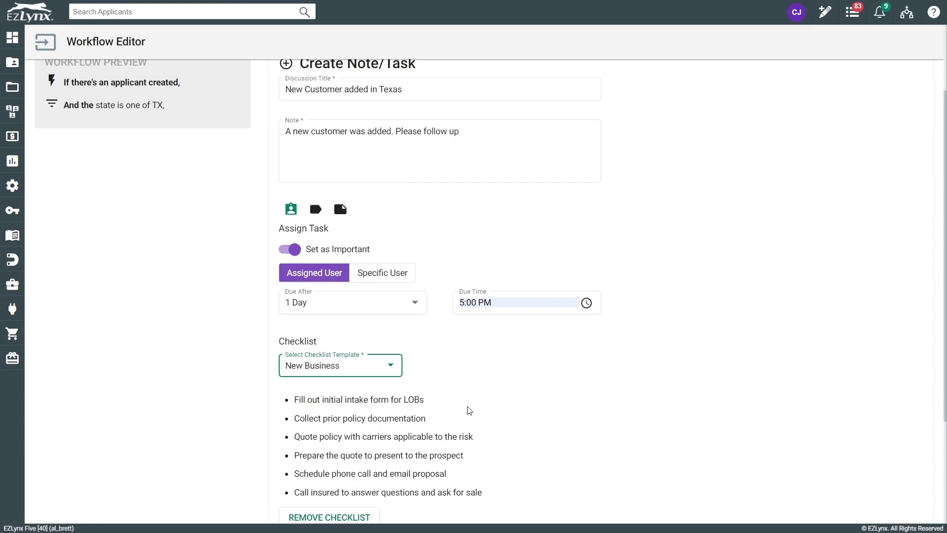
scroll(471, 410, down, 3)
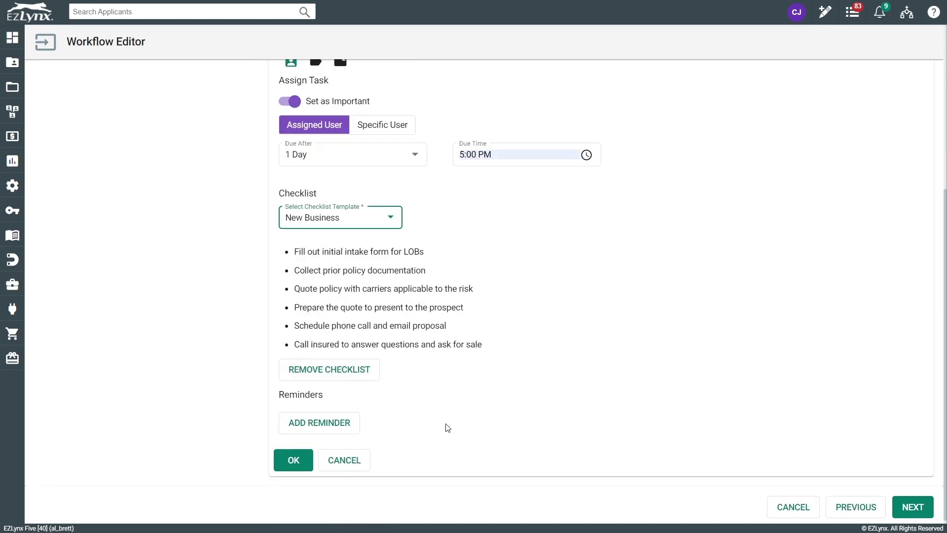
click(296, 469)
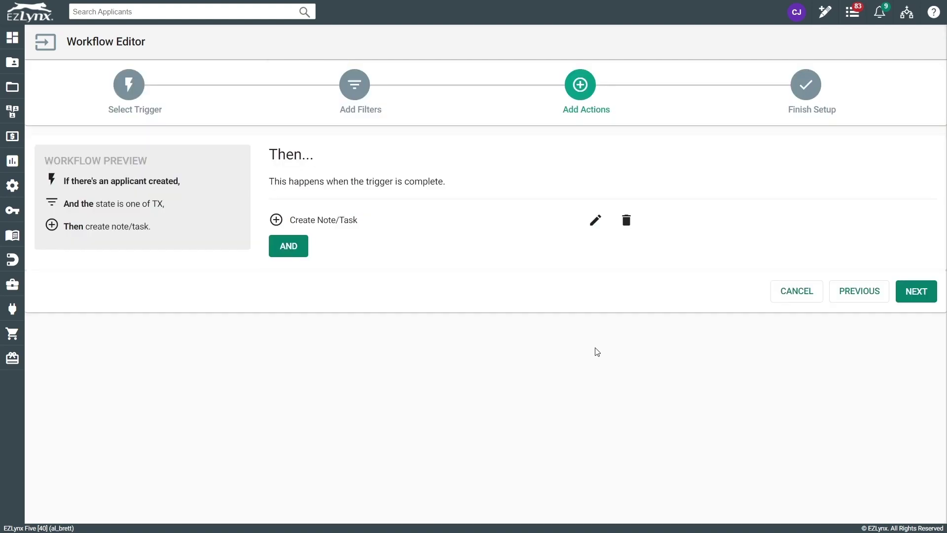
- Name the workflow 'New Customer Added in Texas' with description 'this will create a task due in 1-day'
click(923, 296)
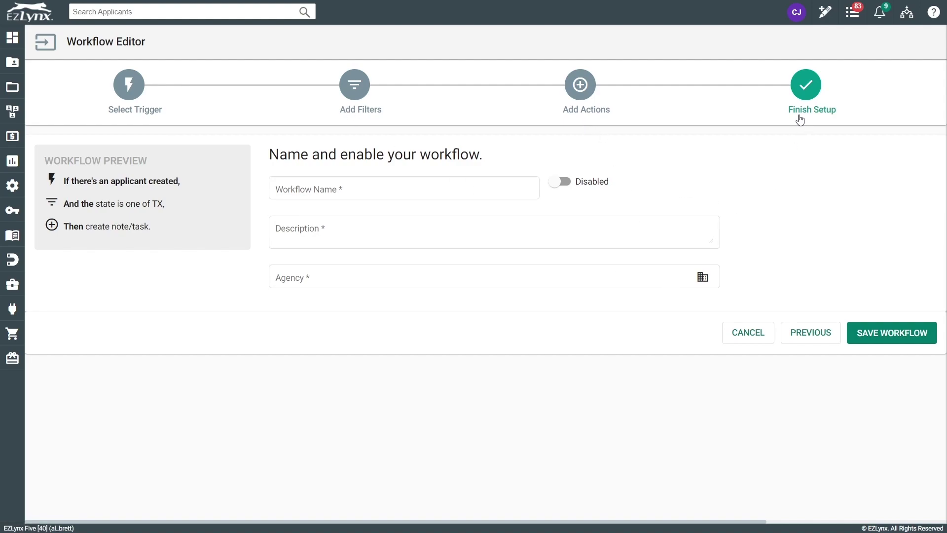
click(300, 190)
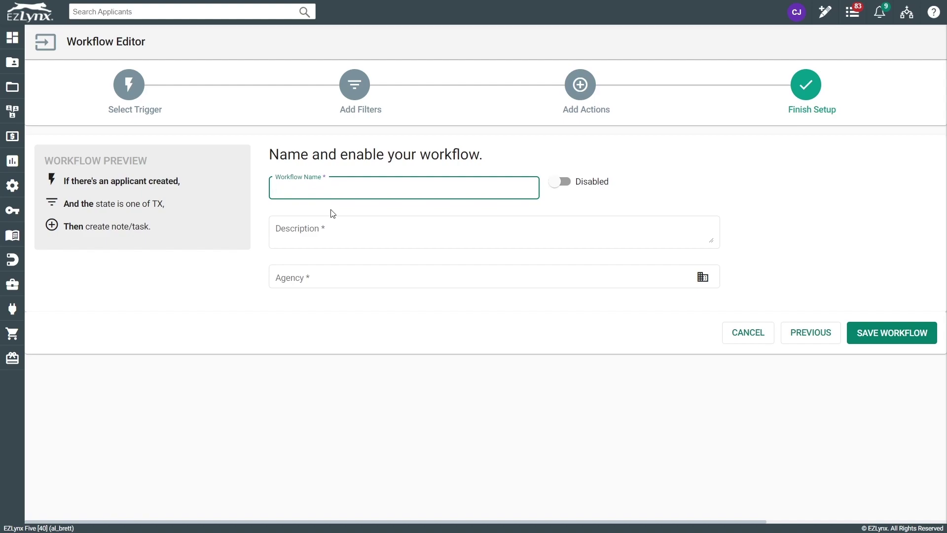
text(New Cusyom)
key(BackSpace)
key(BackSpace)
key(BackSpace)
text(tomer Added imme)
key(BackSpace)
key(BackSpace)
key(BackSpace)
key(BackSpace)
text(imn)
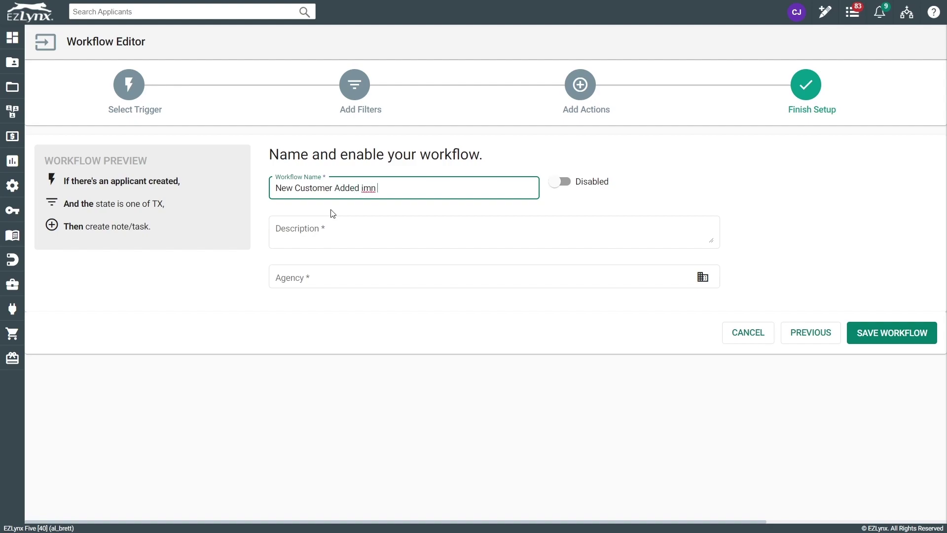
key(BackSpace)
key(BackSpace)
text(n Texas)
click(328, 225)
text(this will create a task due in)
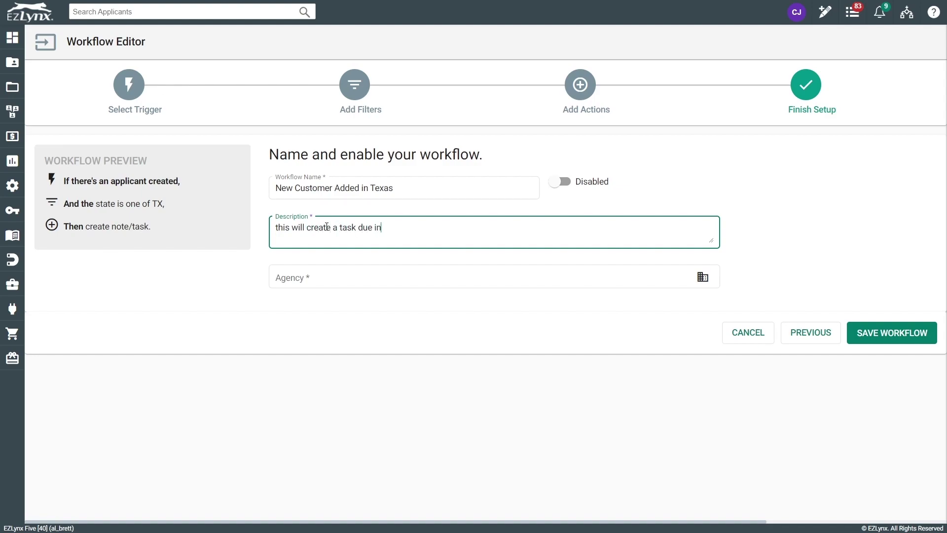
text( 1-day)
click(336, 272)
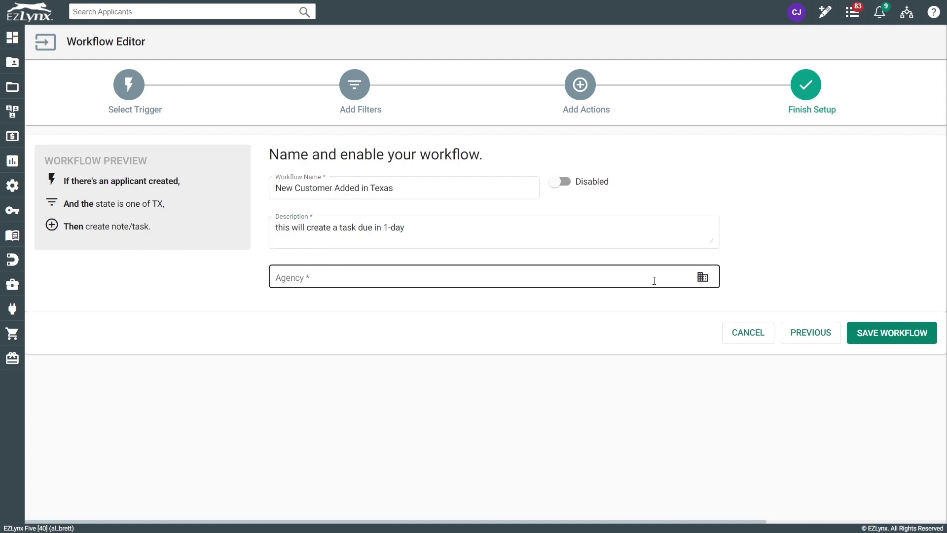
- Select AgentLynx, AgentLynx Branch Office, AL Branch of Branch and Demo/Training Branch as the workflow's agencies
click(702, 277)
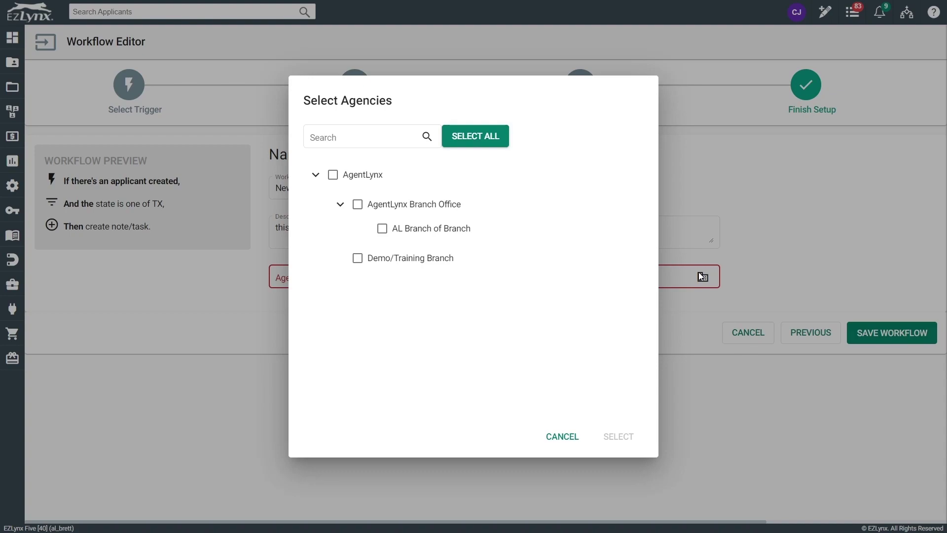
click(333, 175)
click(358, 205)
click(383, 229)
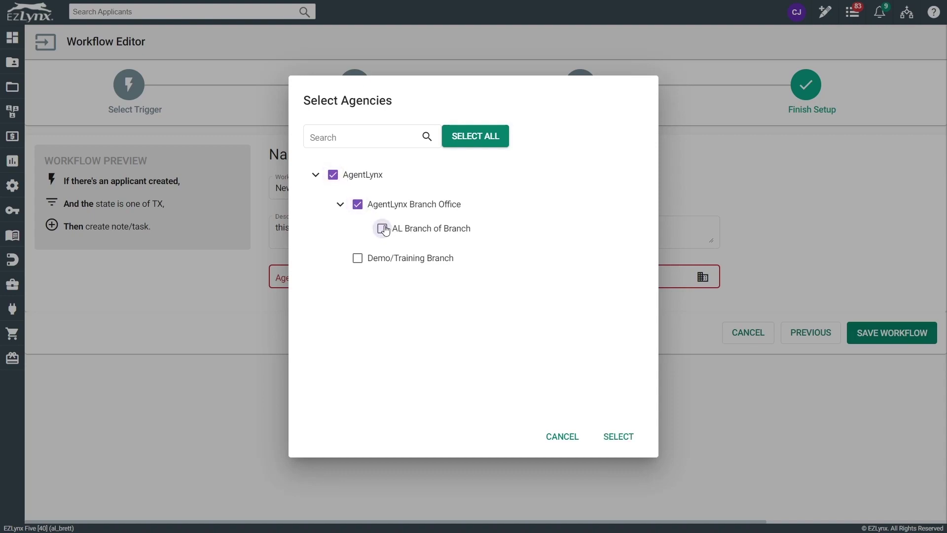
click(356, 258)
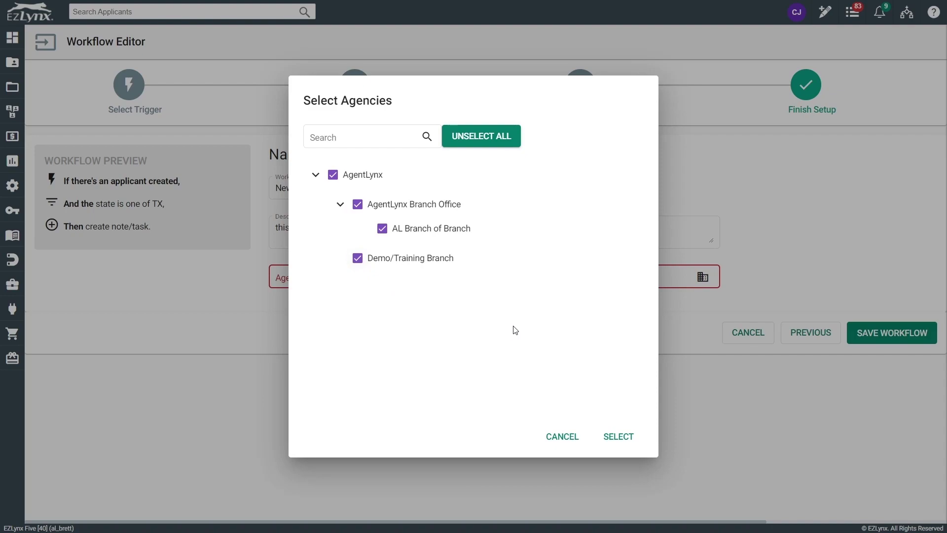
click(620, 437)
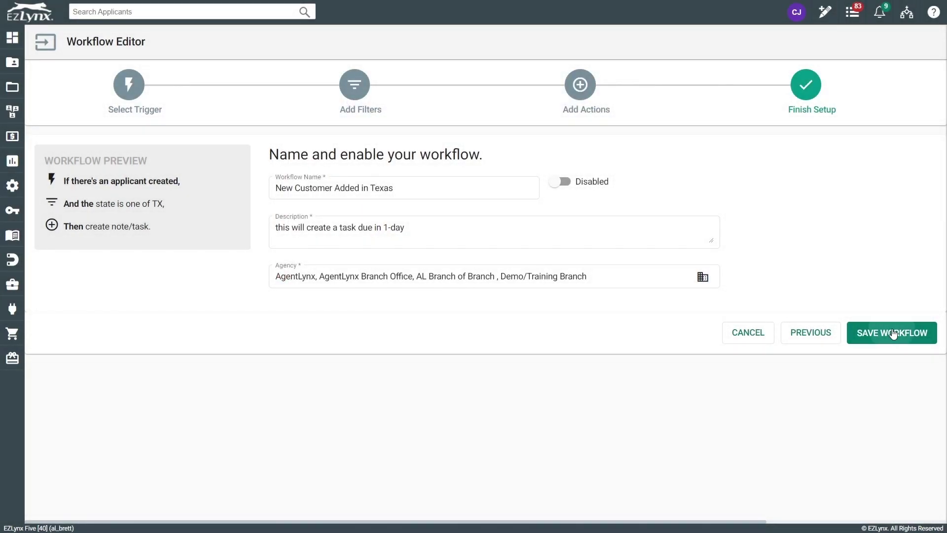
- Save the workflow and enable it from its row menu in the workflows list
click(888, 332)
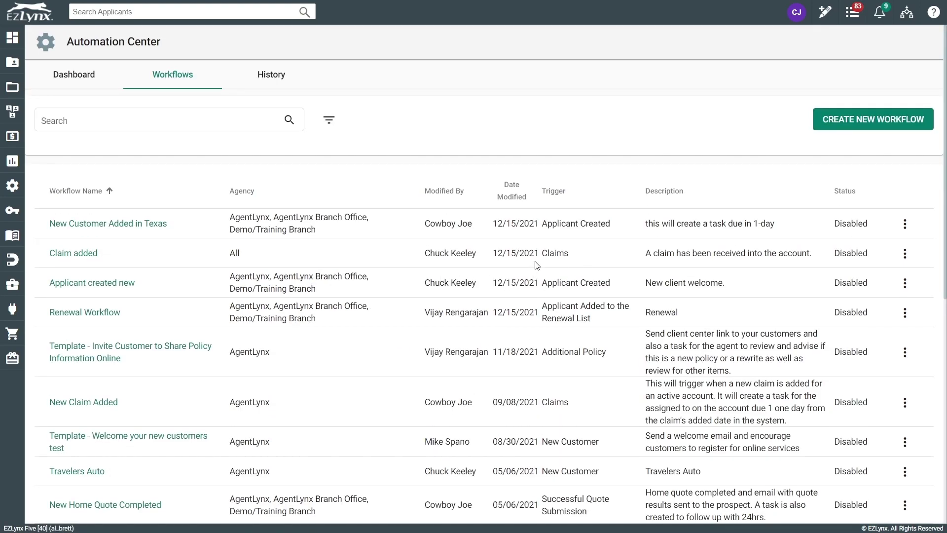
click(904, 224)
click(881, 286)
- Sort the list by description and newest modified, then search 'new' and open the Texas workflow
click(690, 193)
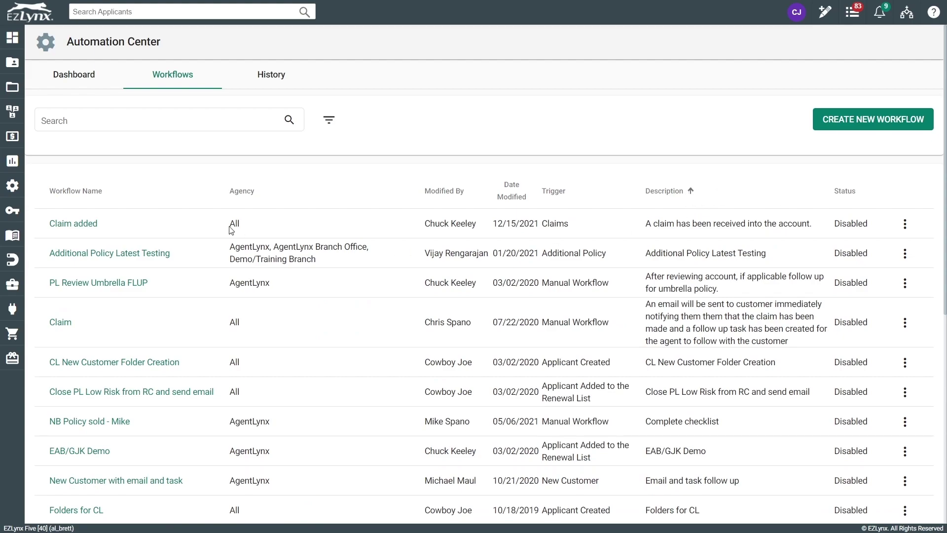
click(524, 197)
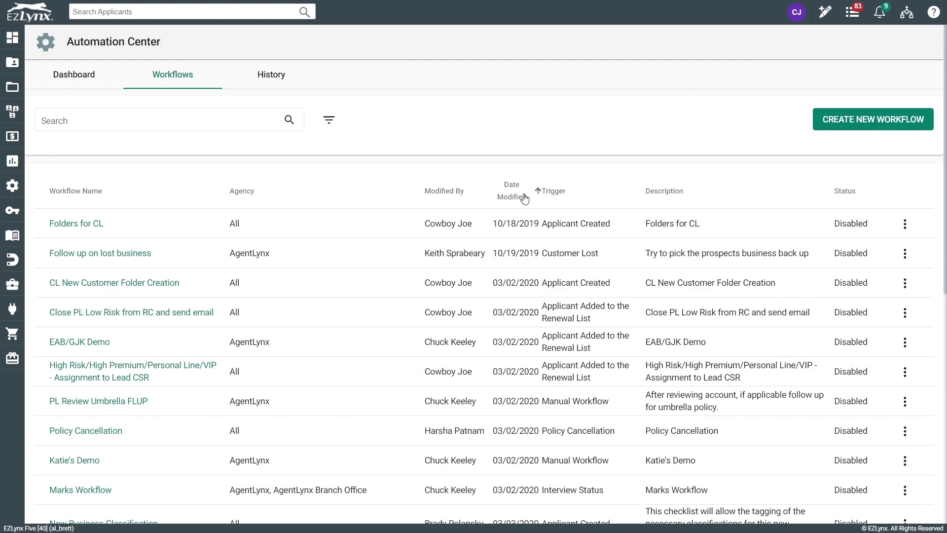
click(523, 197)
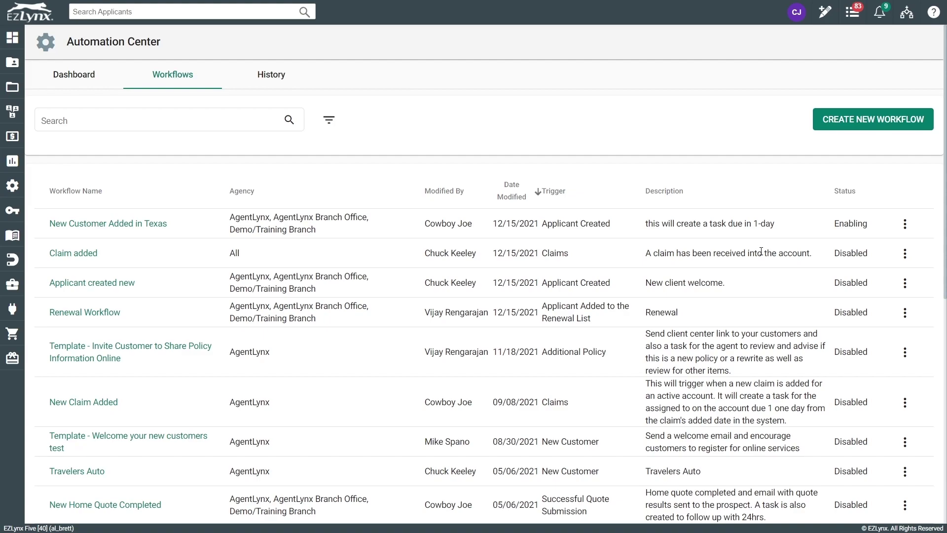
click(103, 127)
text(new)
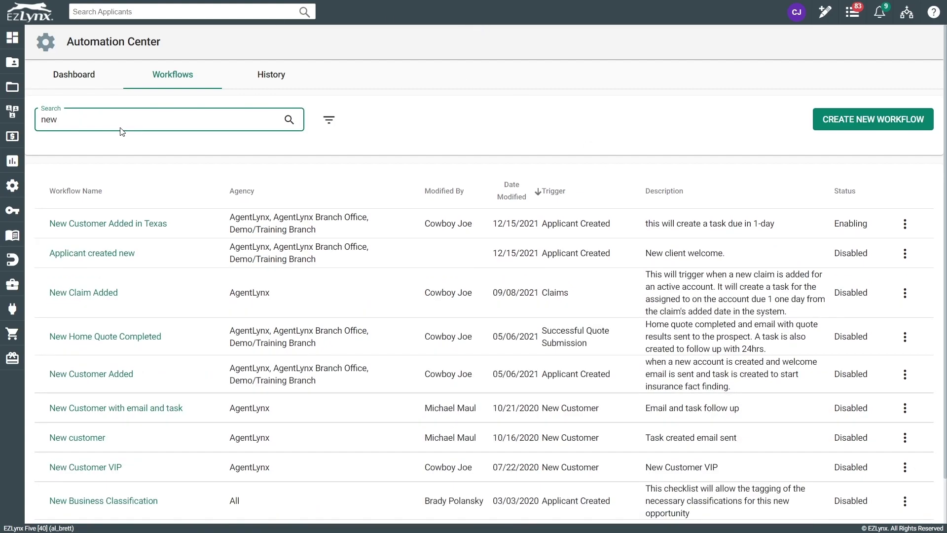
click(190, 235)
click(167, 227)
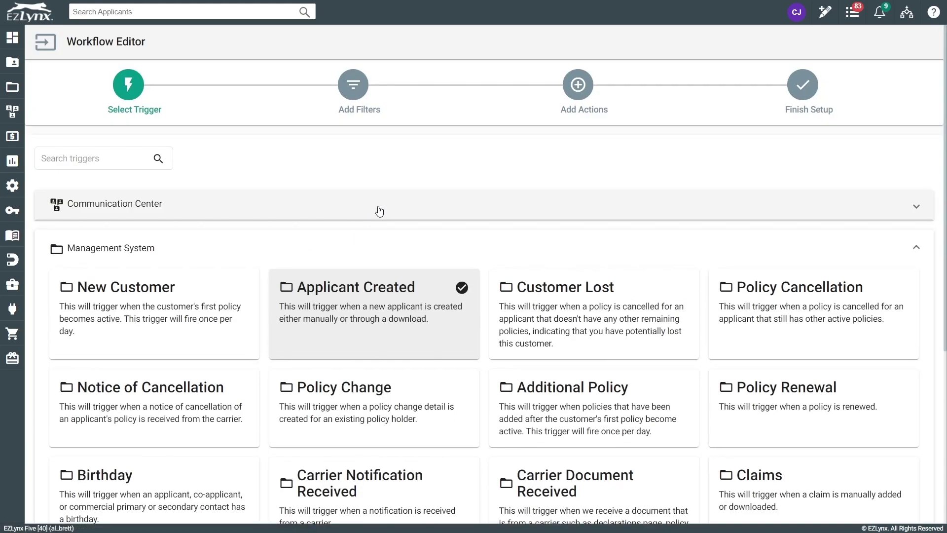
scroll(821, 368, down, 5)
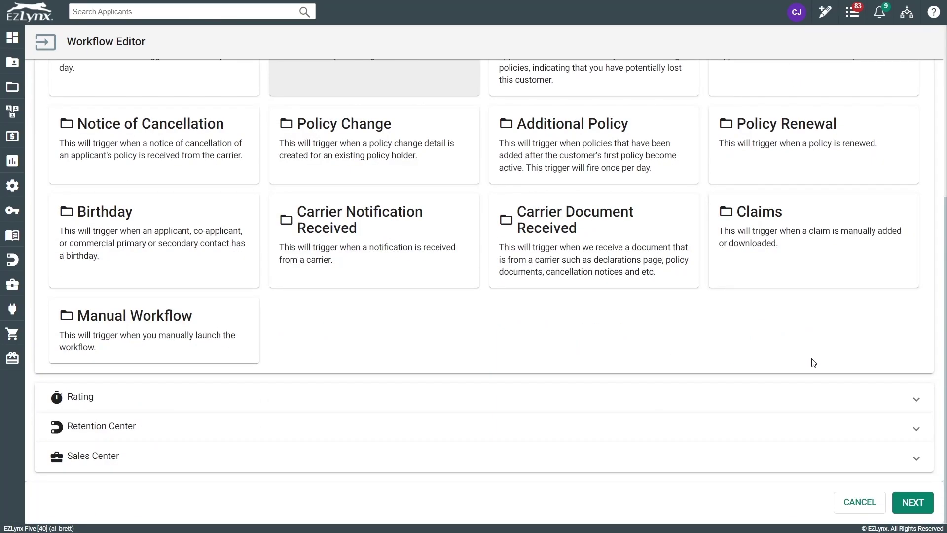
- Leave the workflow editor without changes and filter the workflow list by 'new'
click(847, 506)
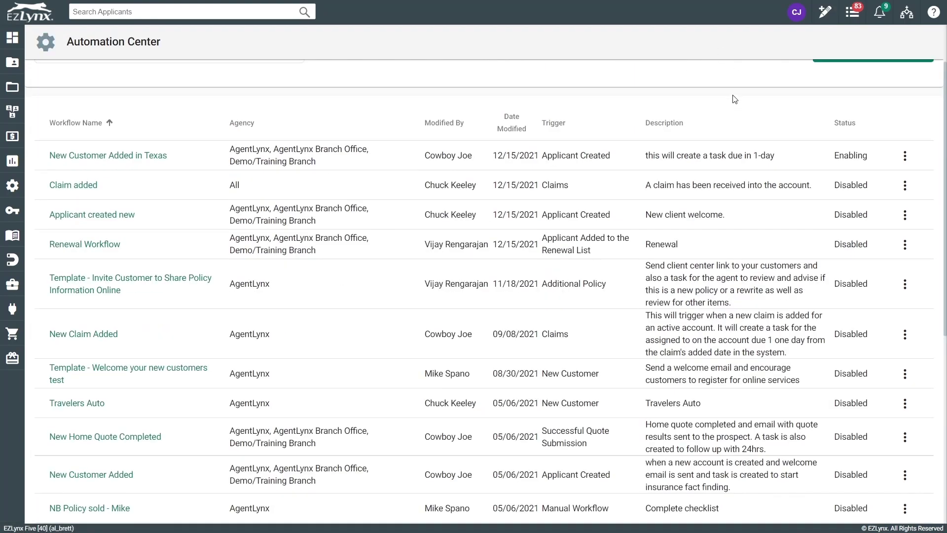
scroll(252, 200, up, 2)
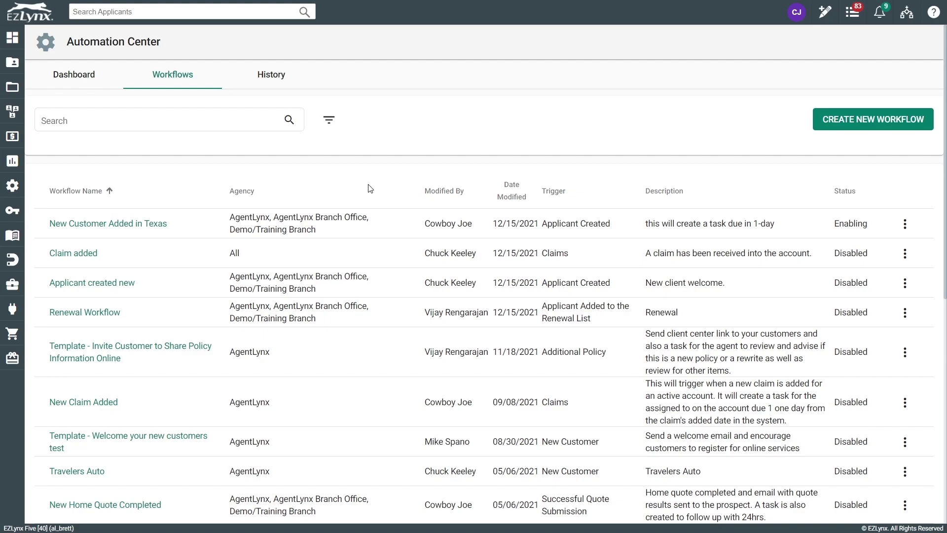
click(194, 122)
text(new)
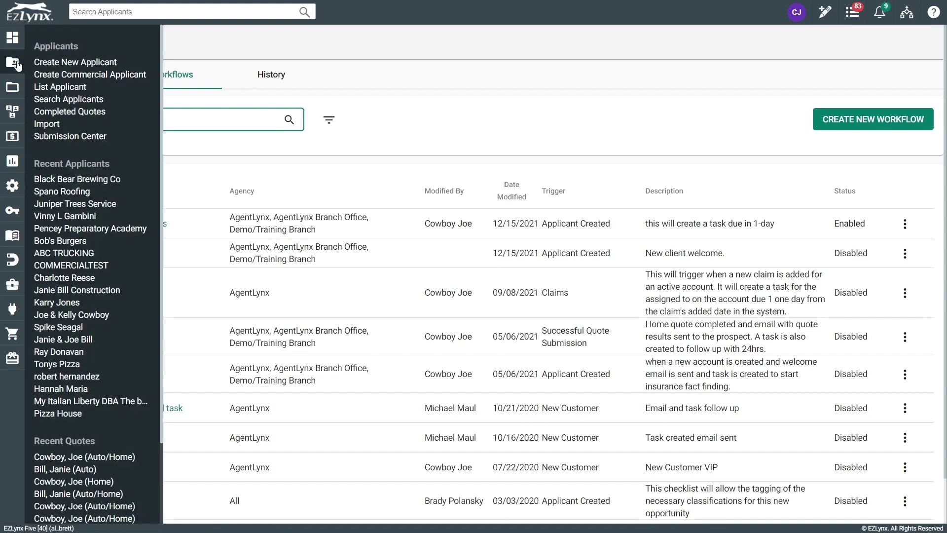
- Start a new personal lines applicant, entering the applicant's first and last name, TN and the postal code
click(44, 62)
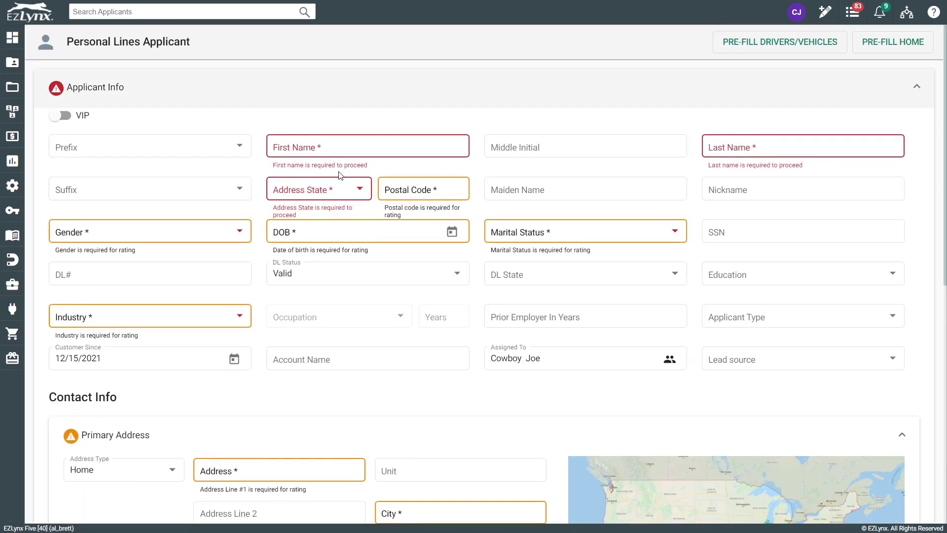
click(323, 151)
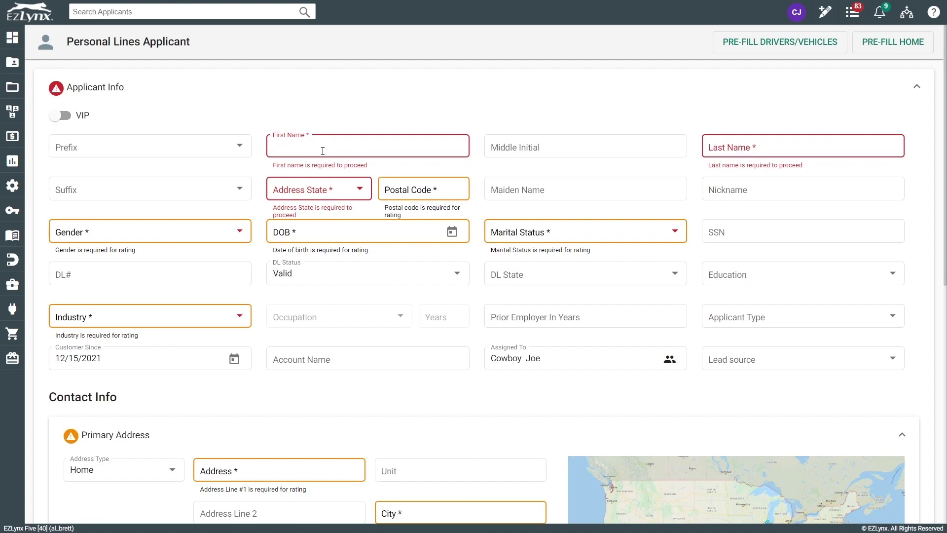
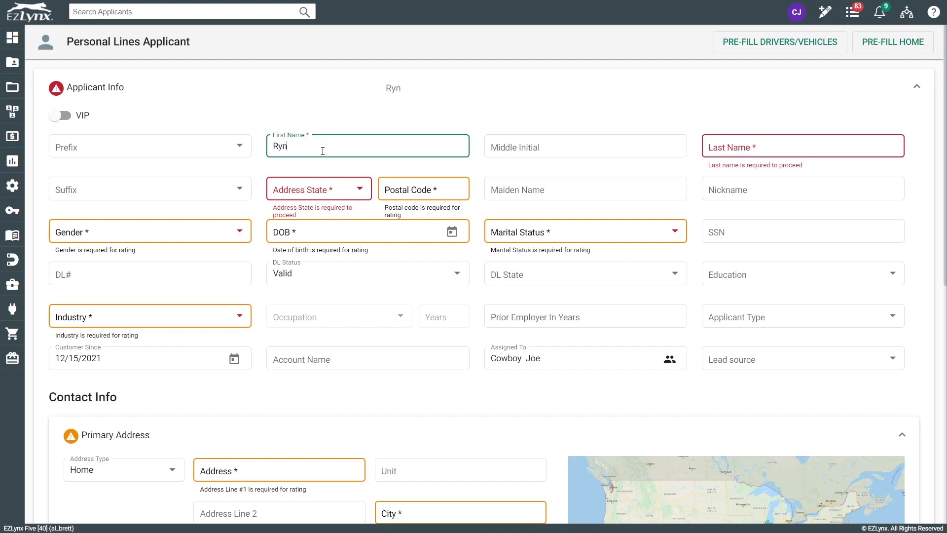
key(Tab)
key(Tab)
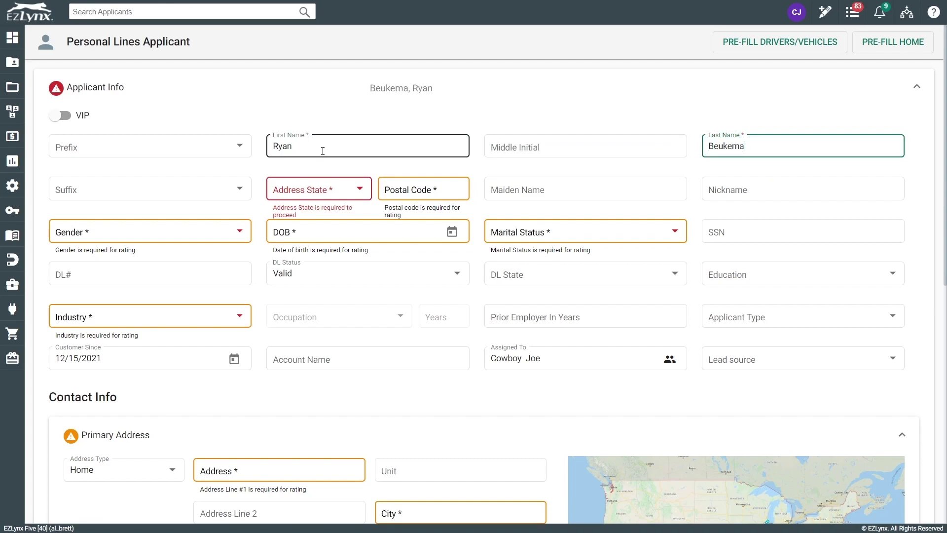
key(Tab)
key(Tab)
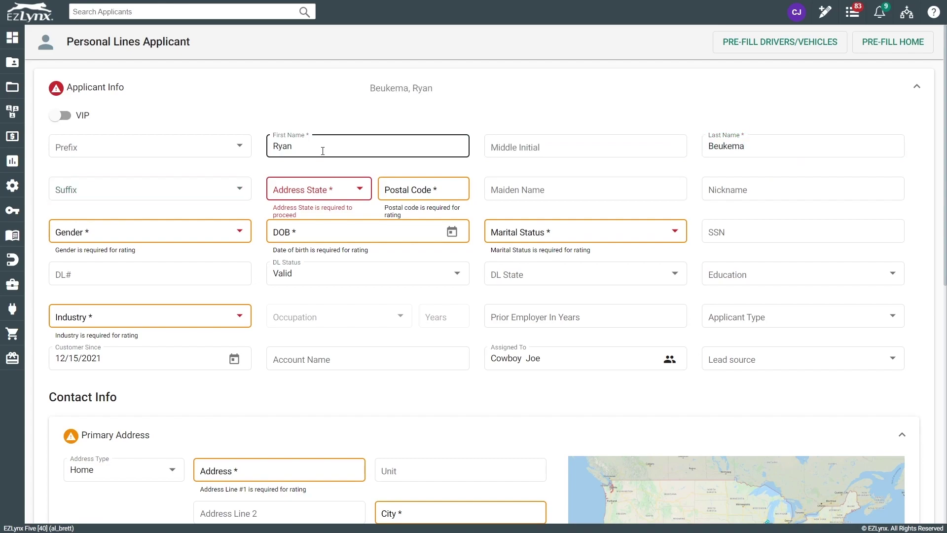
text(TN)
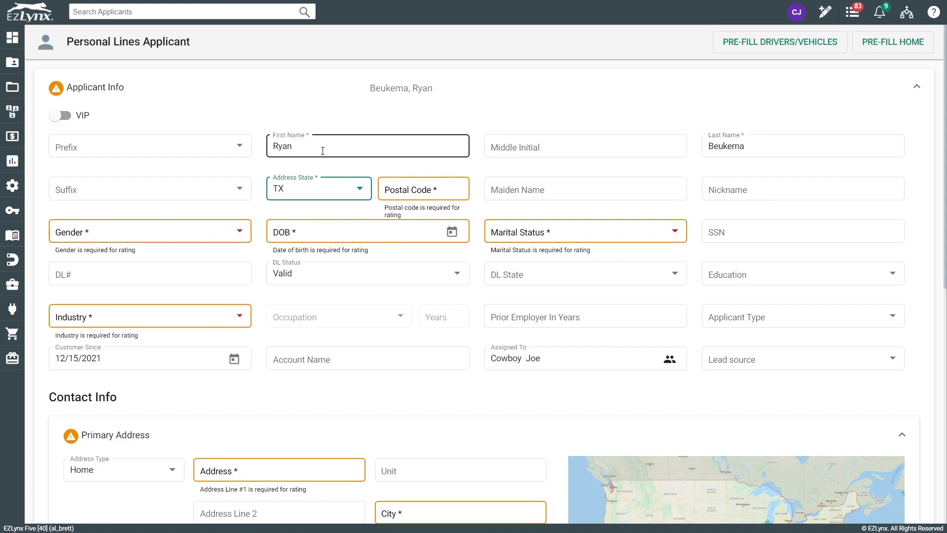
key(Tab)
text(76180)
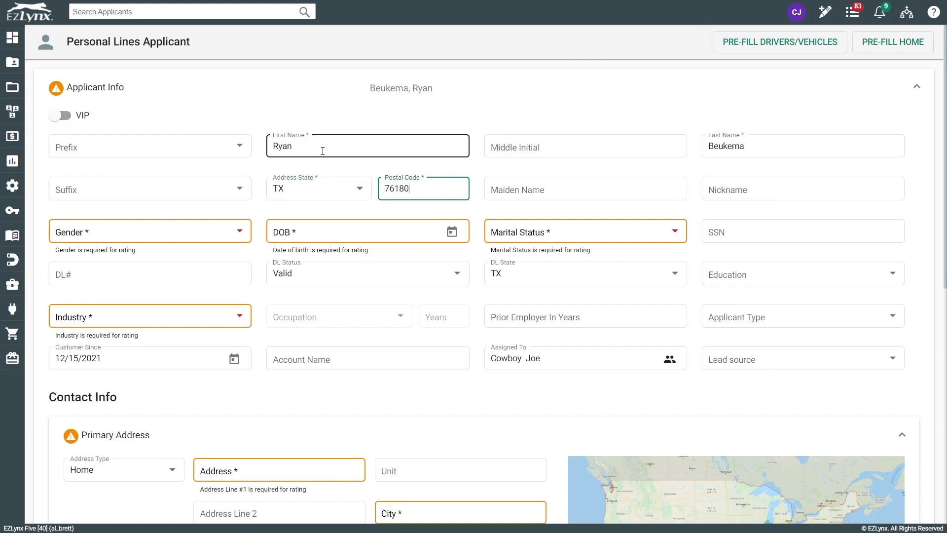
- Set gender to Male, enter the date of birth, and set marital status to Single
click(356, 232)
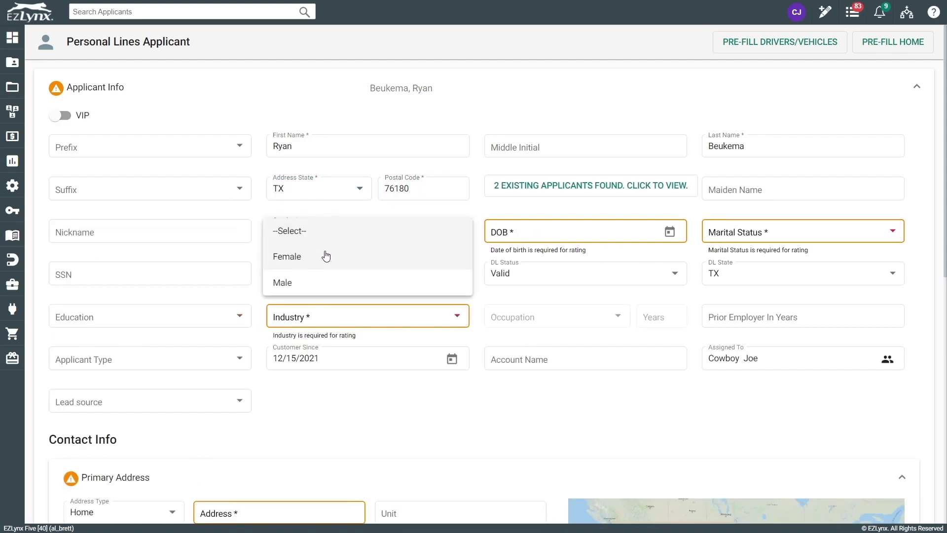
click(303, 291)
click(573, 230)
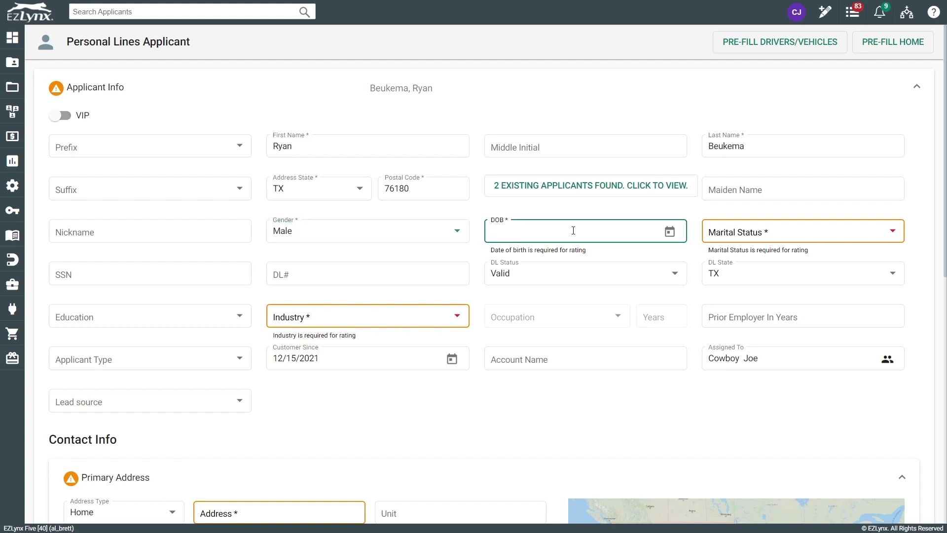
click(739, 229)
click(744, 280)
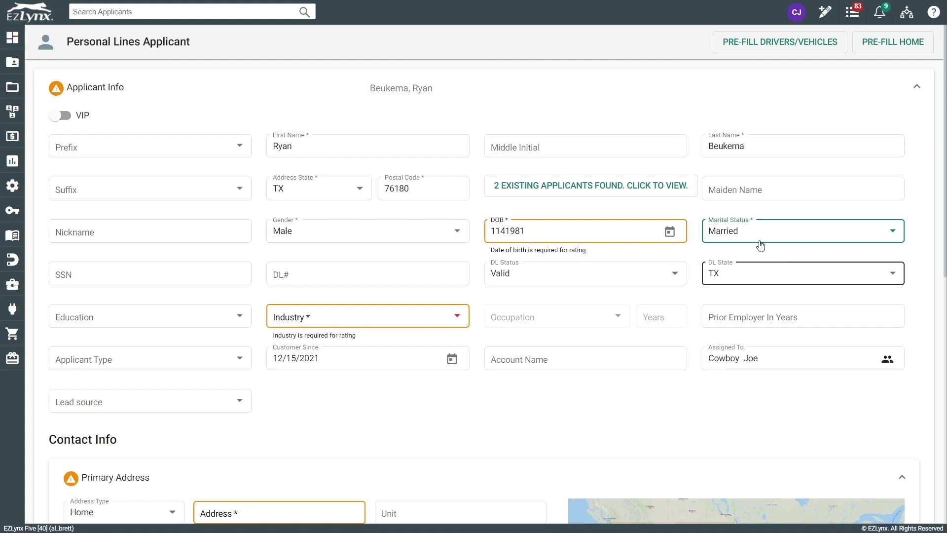
click(760, 244)
click(742, 202)
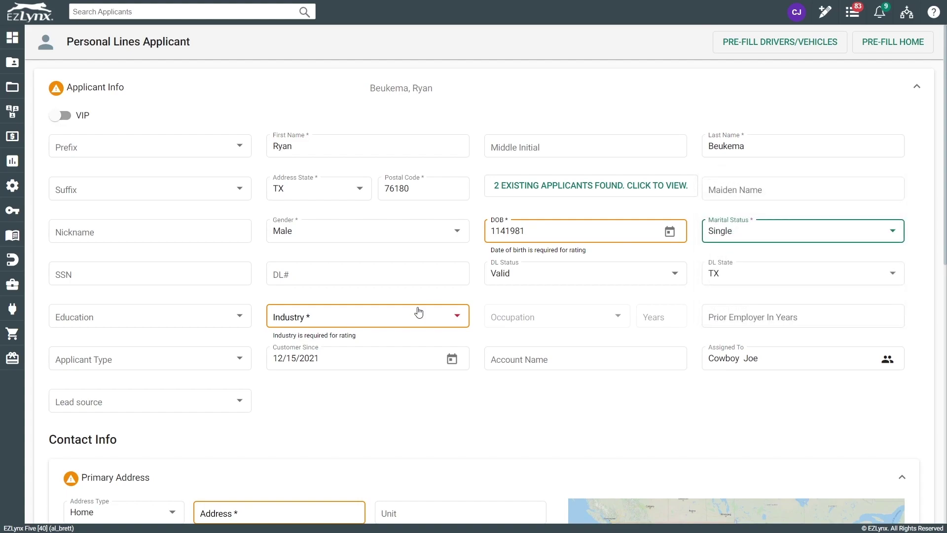
- Set industry to Business/Sales/Office and occupation to Buyer
click(332, 329)
scroll(308, 423, down, 2)
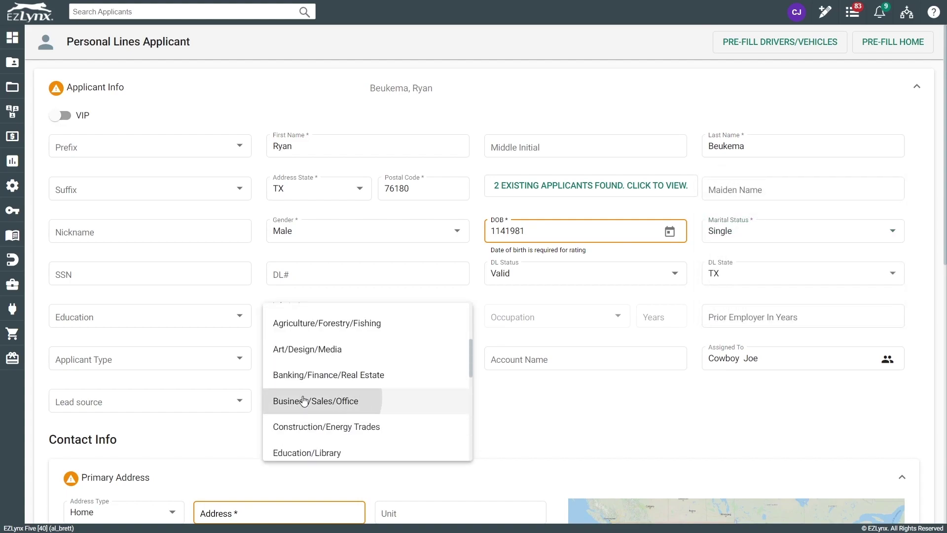
click(304, 401)
click(545, 322)
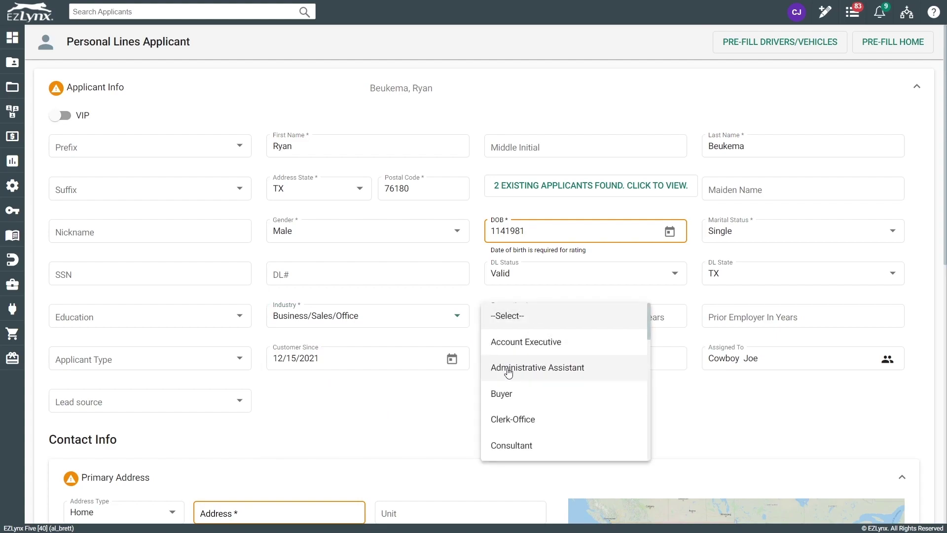
click(515, 393)
- Enter the street address and accept the first suggestion to fill city, state, county and postal code
scroll(289, 499, down, 1)
click(253, 462)
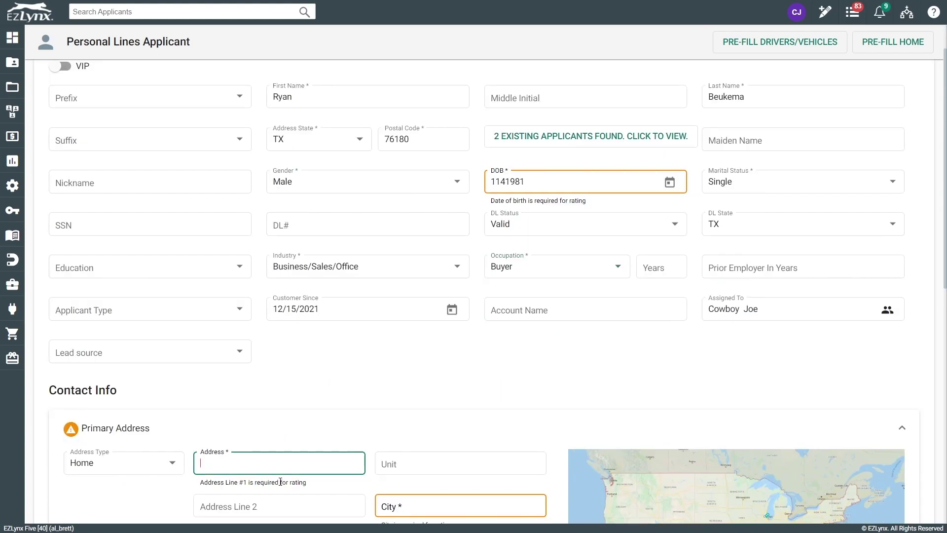
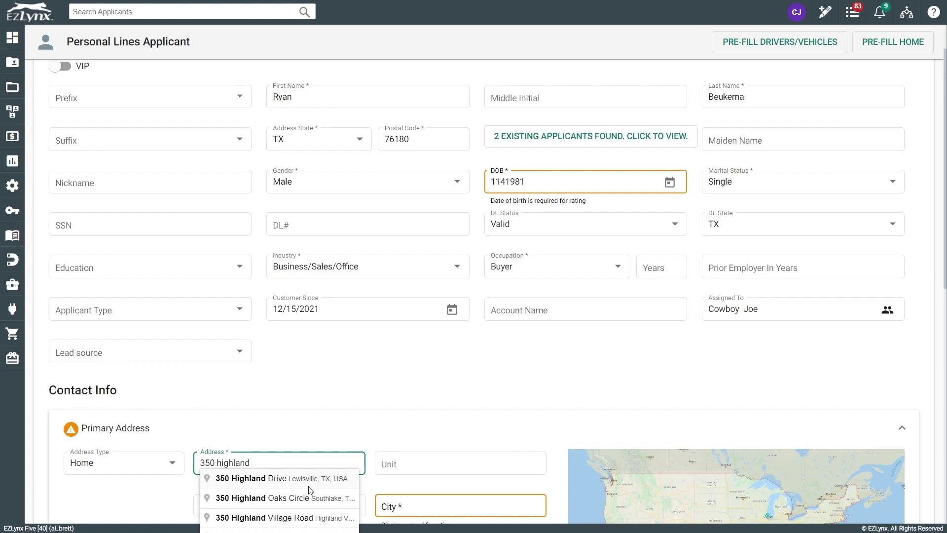
click(302, 486)
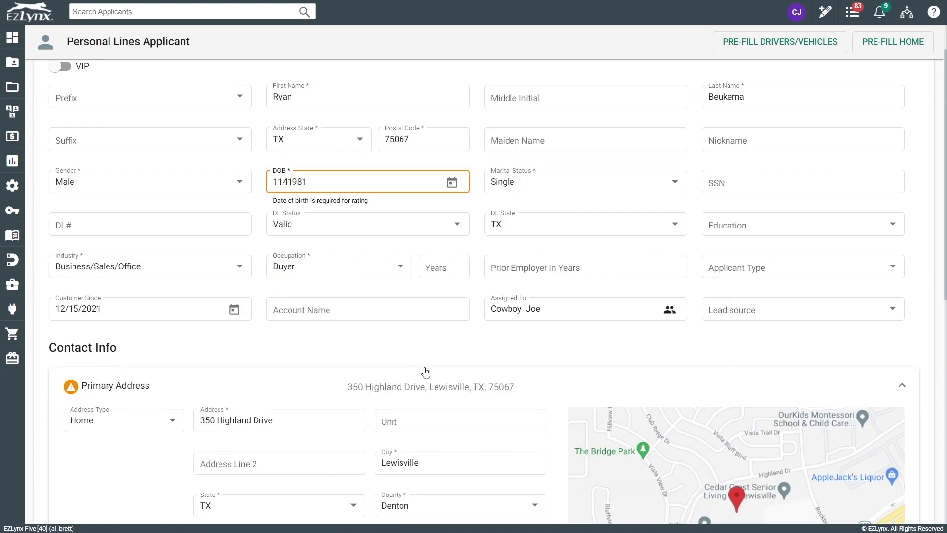
- Set Years At Address to 6 and enter the applicant's home phone number
scroll(424, 372, down, 2)
scroll(431, 374, down, 1)
click(312, 446)
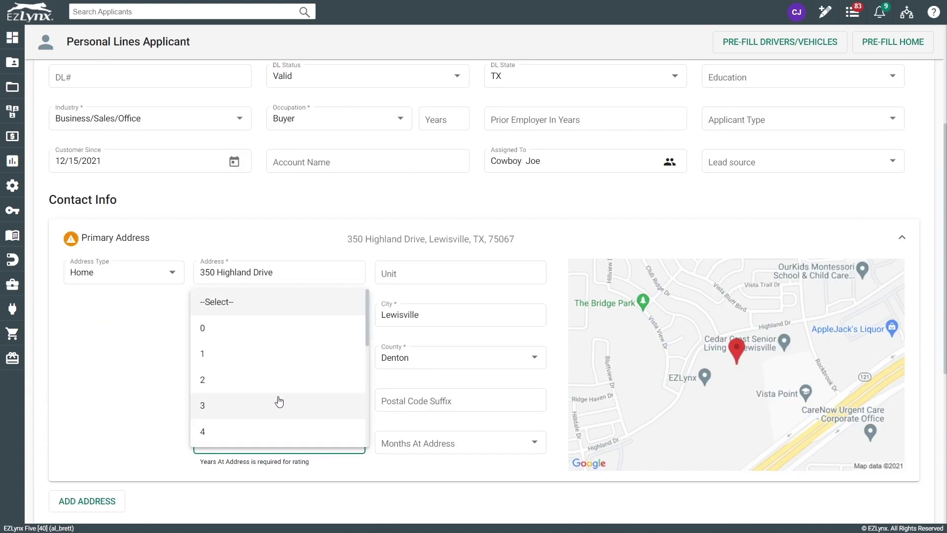
scroll(276, 400, down, 2)
scroll(246, 353, down, 1)
scroll(245, 353, up, 1)
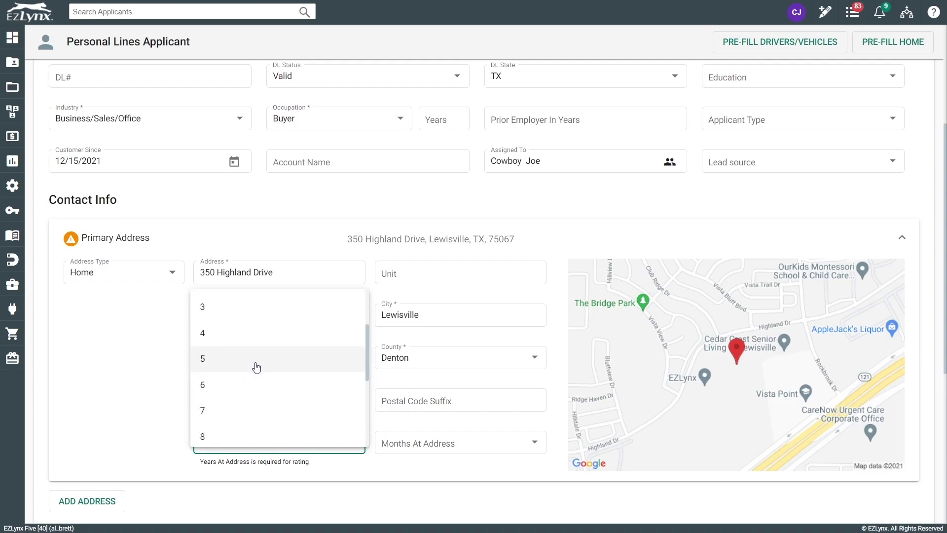
click(256, 383)
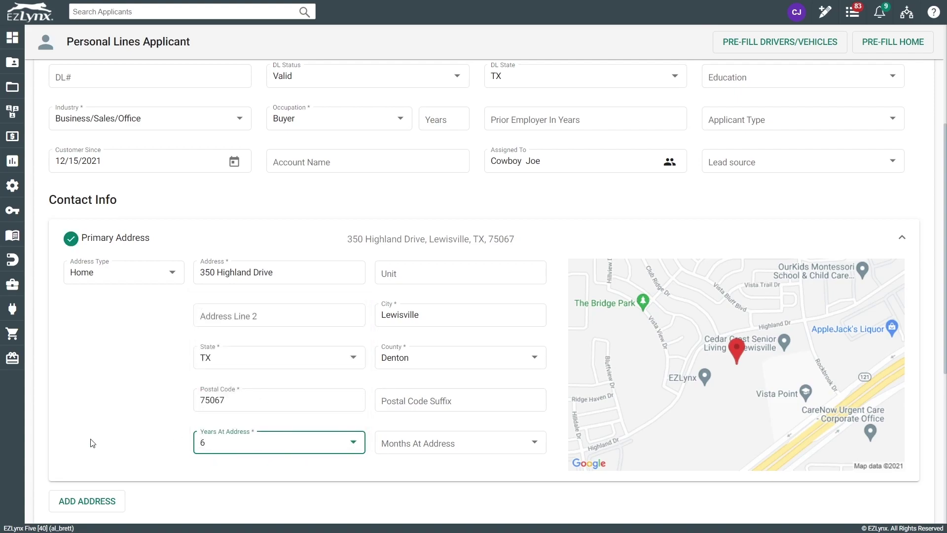
scroll(91, 442, down, 2)
scroll(91, 442, down, 1)
click(219, 419)
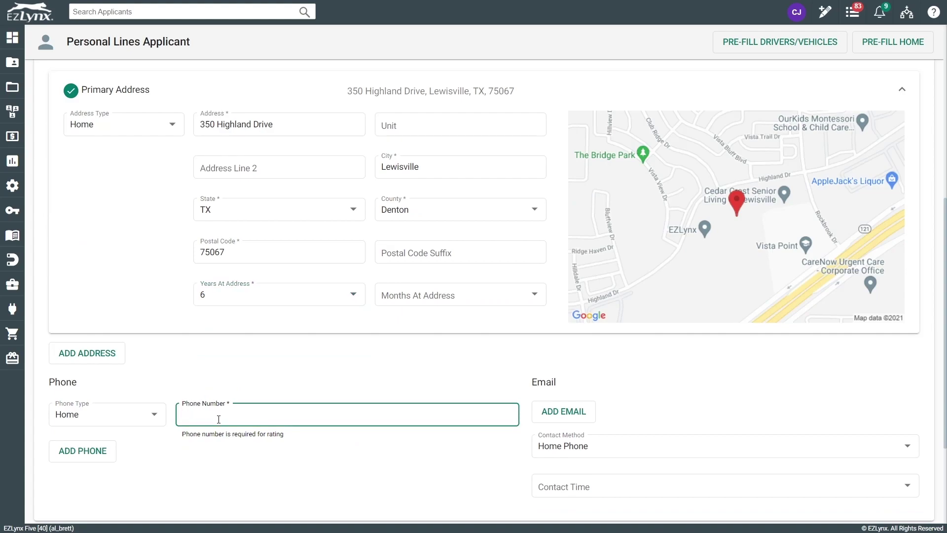
text(817) )
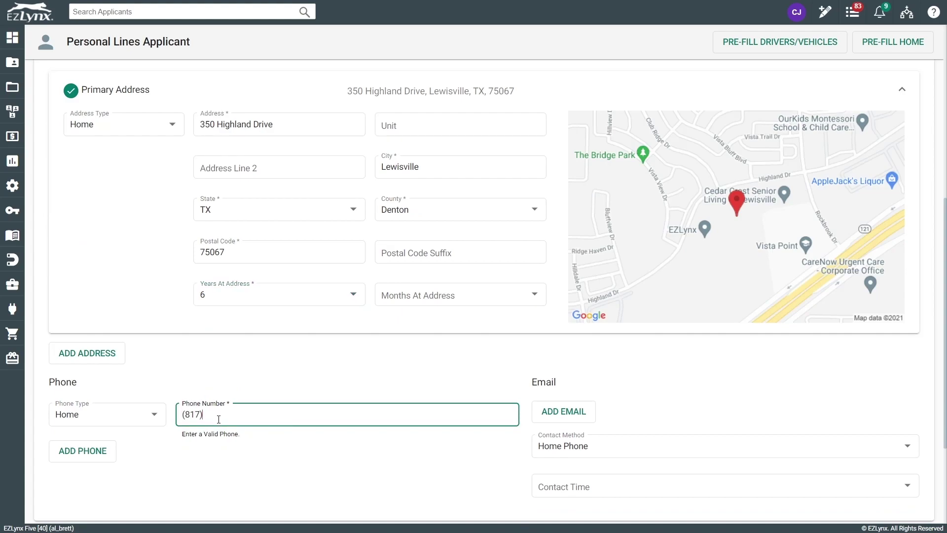
text(555-5555)
- Expand the Co-Applicant section, then remove and delete the empty co-applicant
scroll(156, 459, down, 2)
click(915, 448)
scroll(728, 443, down, 2)
scroll(729, 444, down, 8)
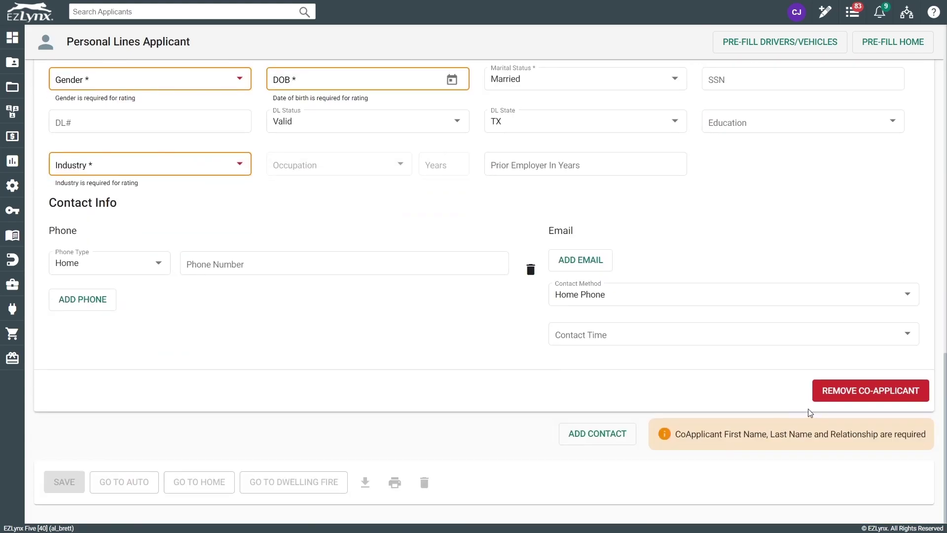
click(827, 394)
click(577, 298)
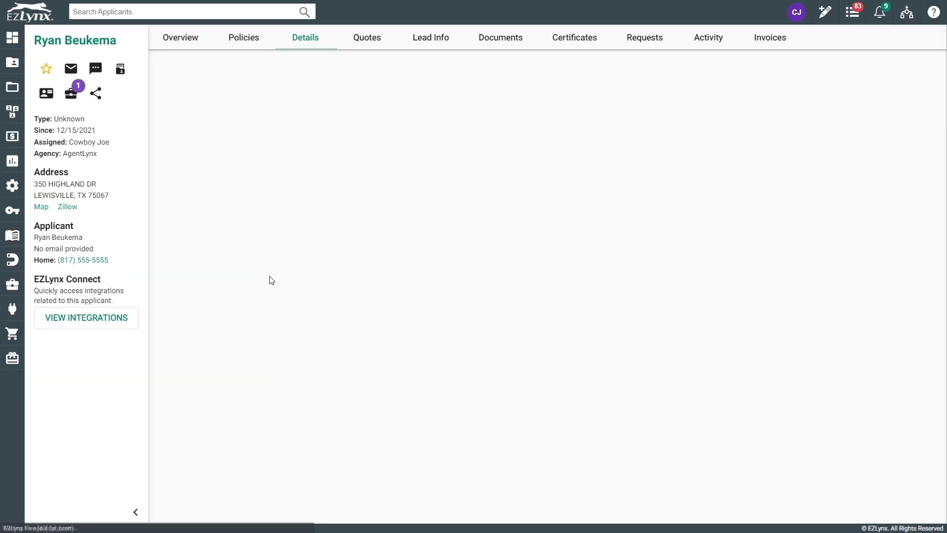
- Check the 'A new customer was added' task under Overview Tasks, then open Documents and leave the page
click(186, 42)
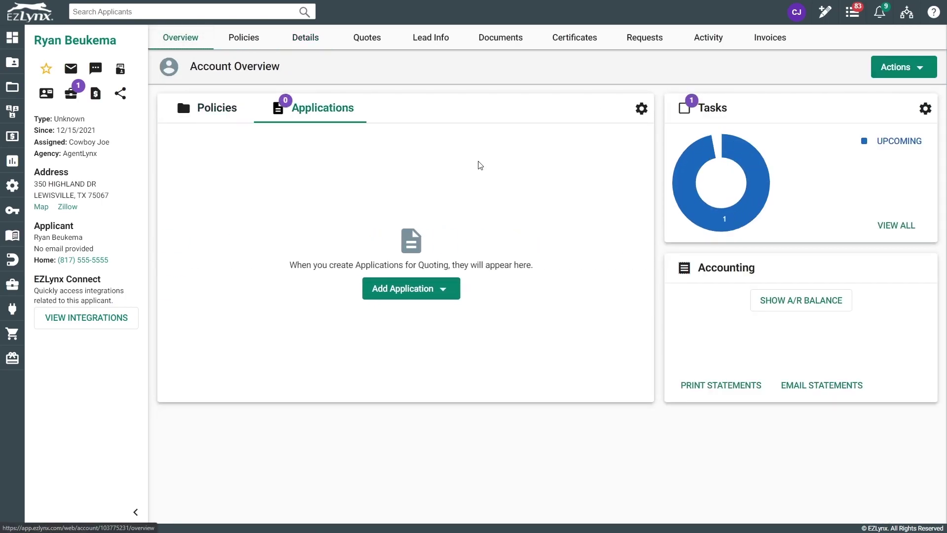
mouse_move(747, 200)
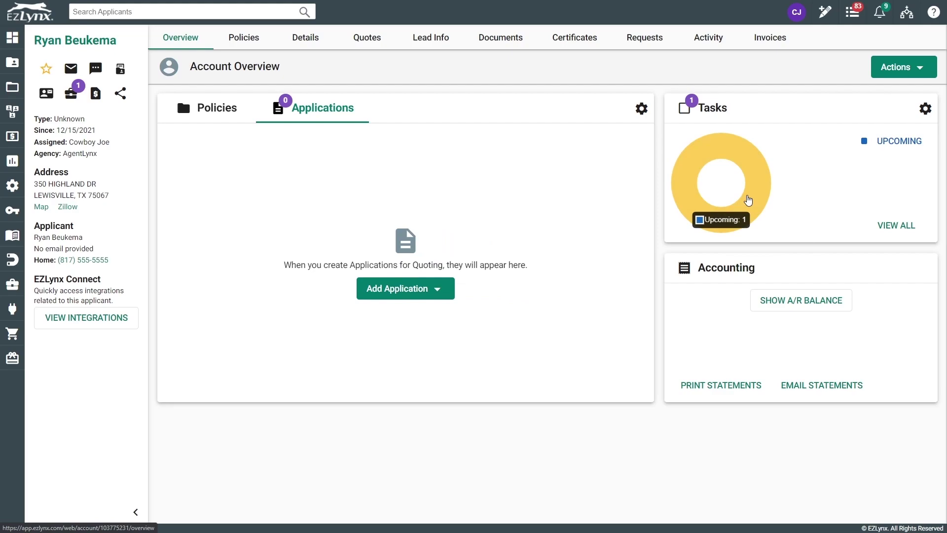
click(747, 197)
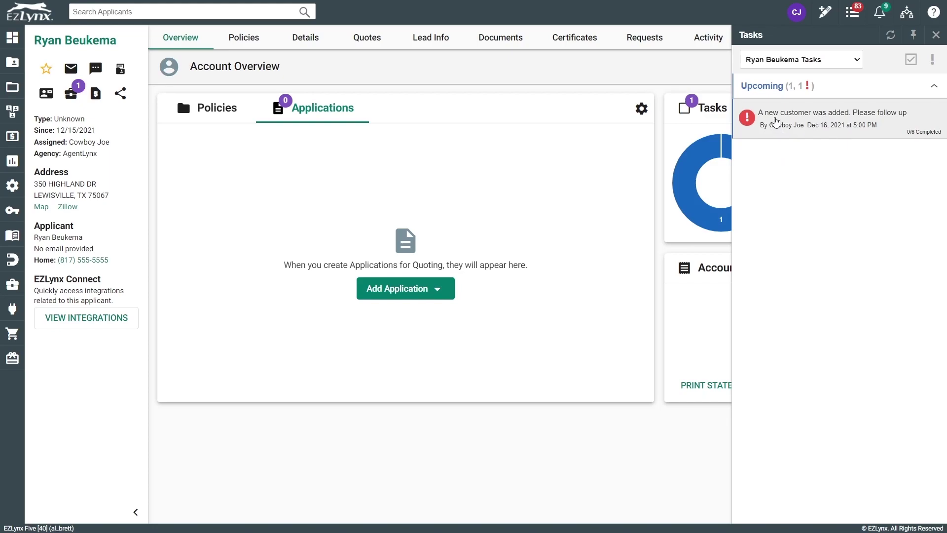
click(776, 129)
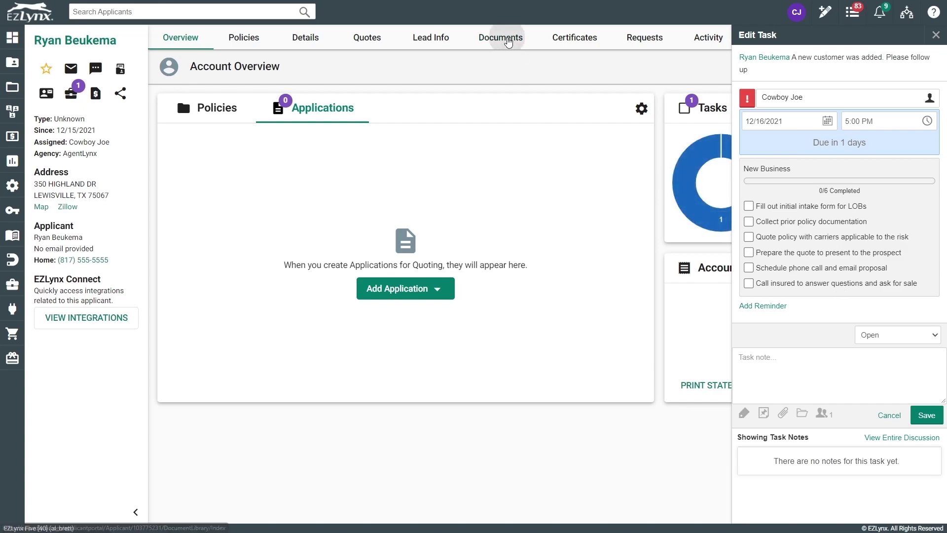
click(501, 37)
click(522, 51)
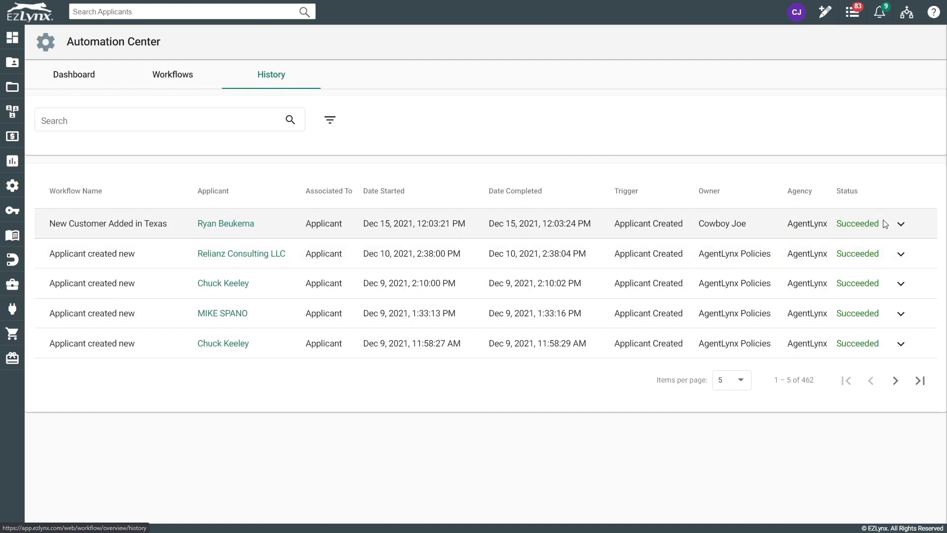
- Expand the New Customer Added in Texas run in History and show 10 items per page
click(901, 224)
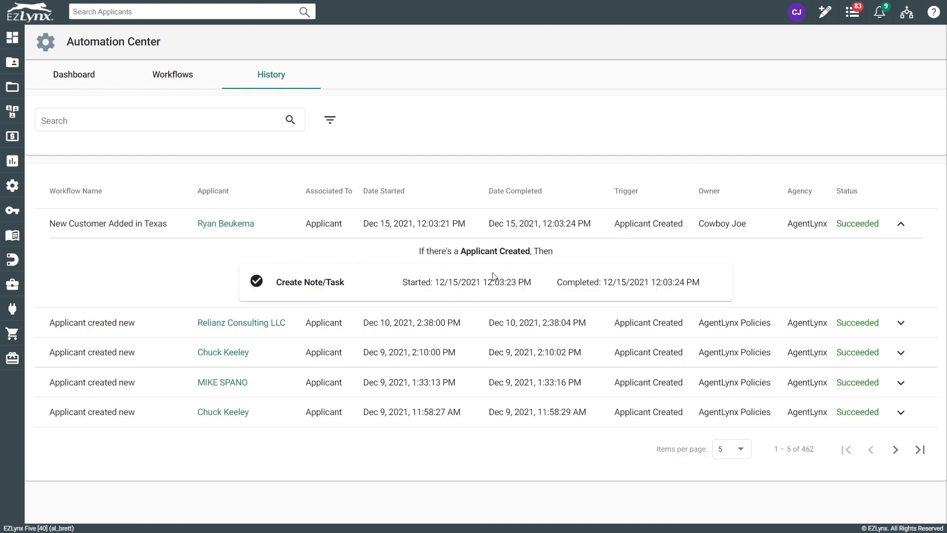
click(740, 458)
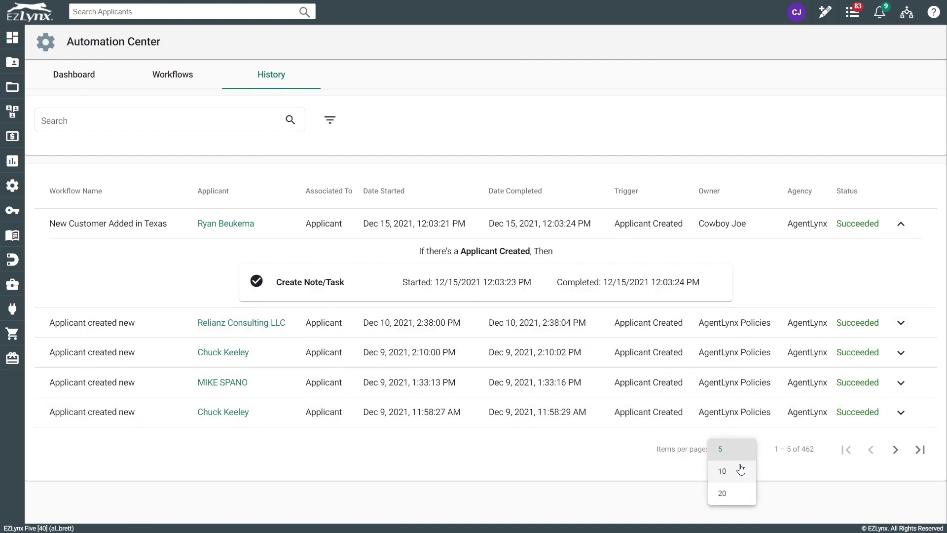
click(740, 470)
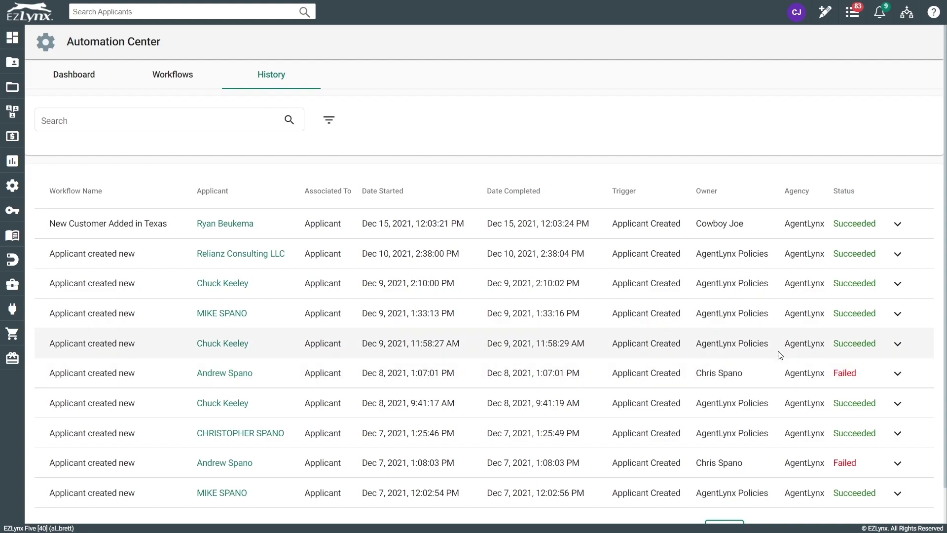
- Expand the Failed run to see its cause, then create a new workflow from Workflows
click(897, 374)
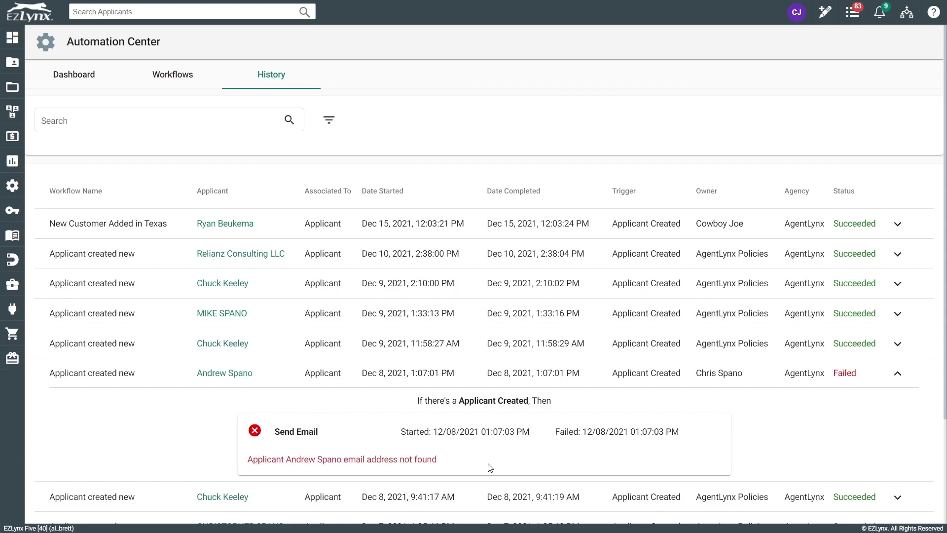
click(174, 77)
click(872, 119)
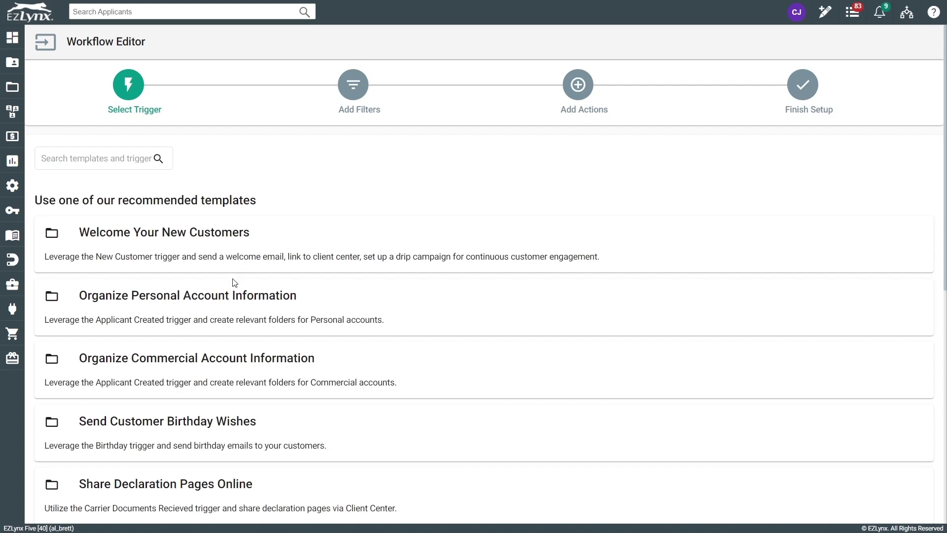
scroll(316, 259, down, 4)
scroll(226, 262, down, 2)
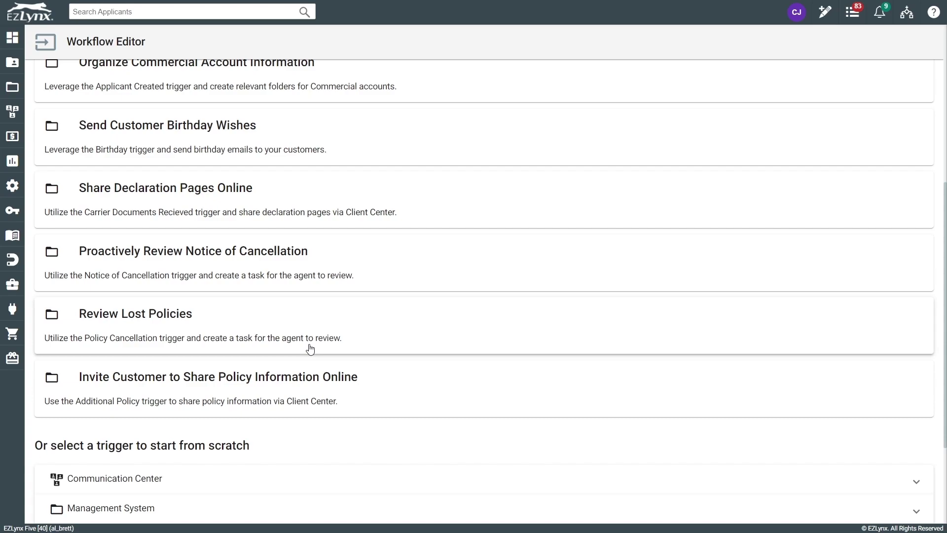
scroll(277, 306, up, 4)
scroll(271, 286, down, 4)
scroll(234, 302, up, 5)
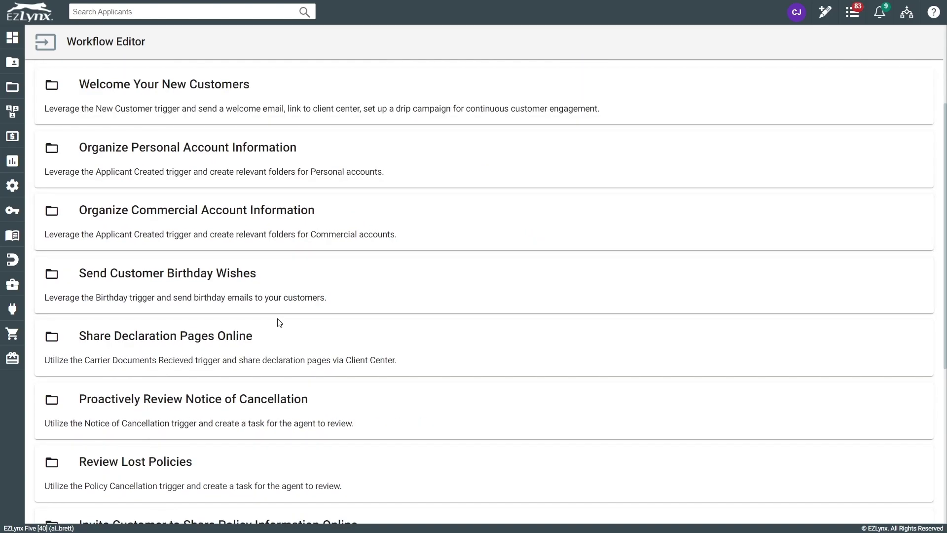
- Use the Send Customer Birthday Wishes template, review its three filters, and view its email and note/task actions
click(311, 279)
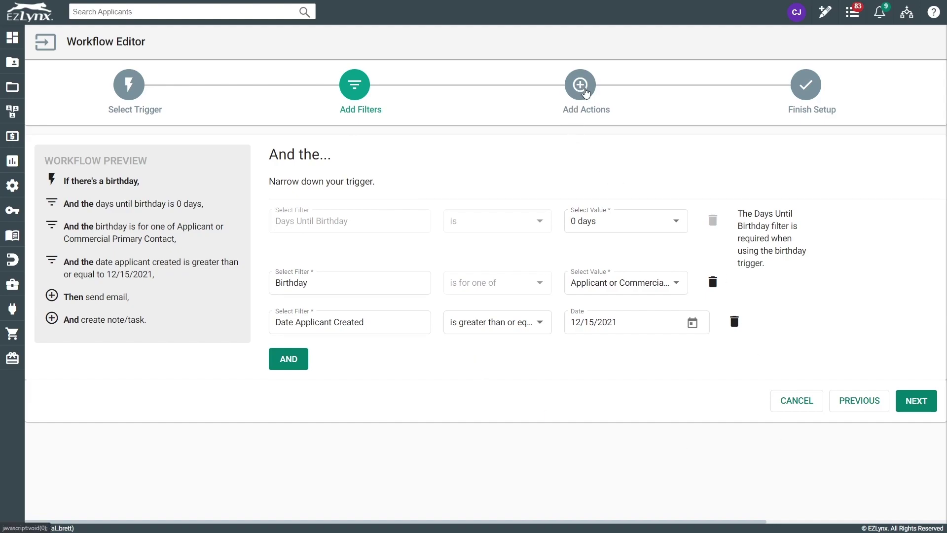
click(585, 93)
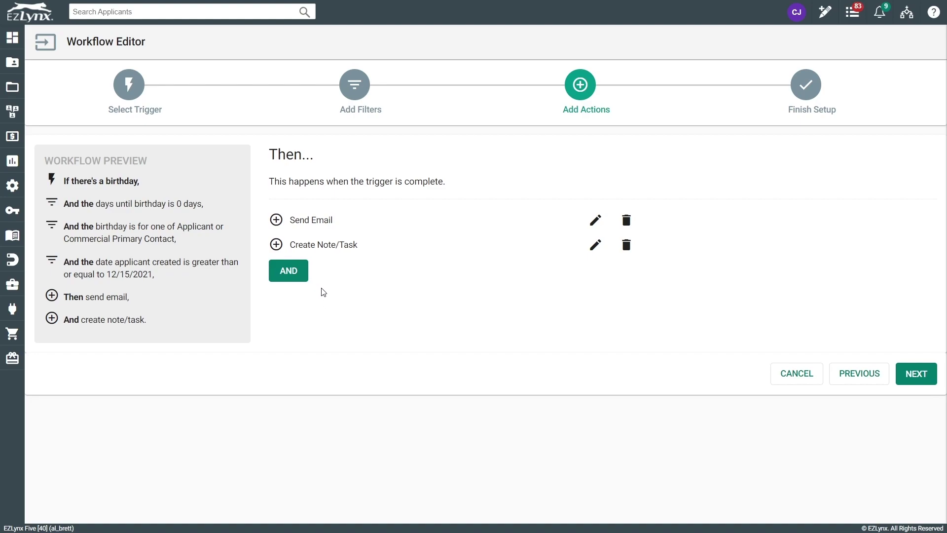
mouse_move(15, 185)
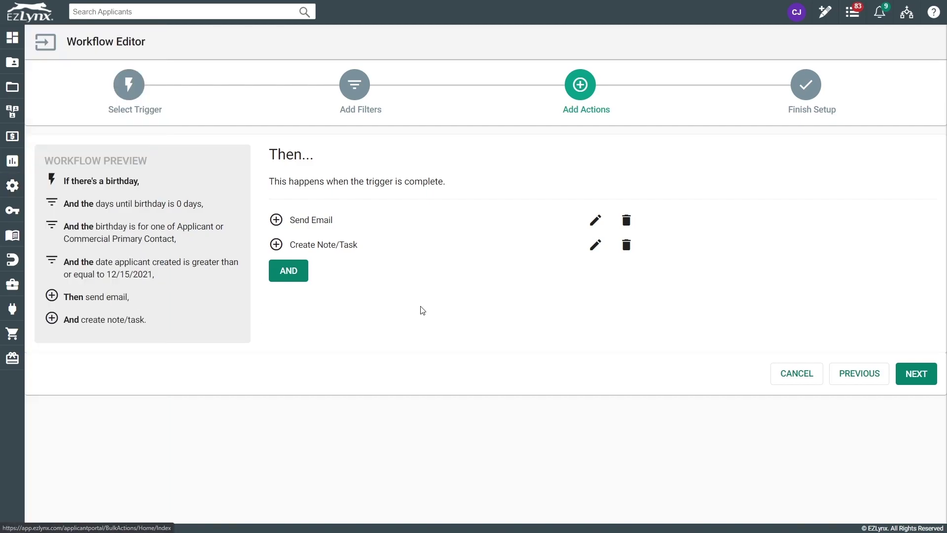
- Cancel the birthday workflow draft to return to the Workflows list
click(787, 373)
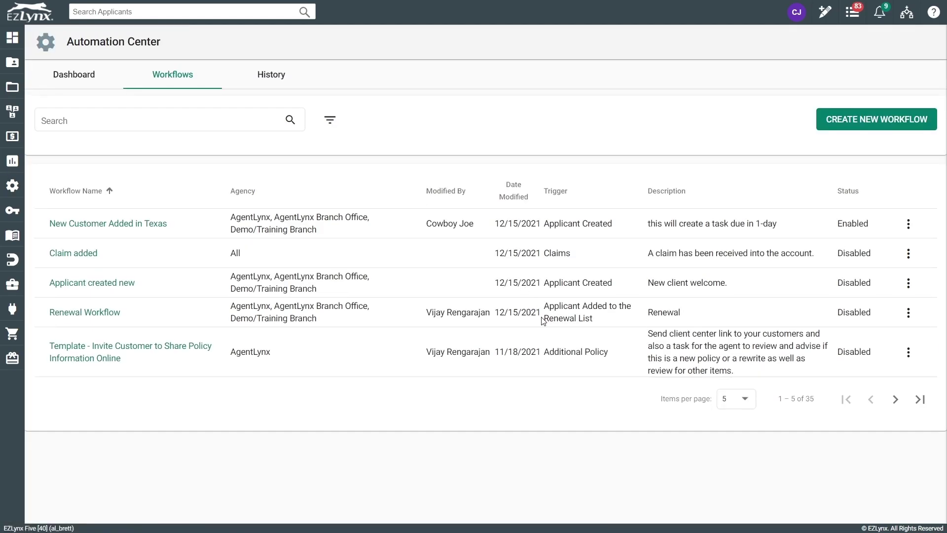